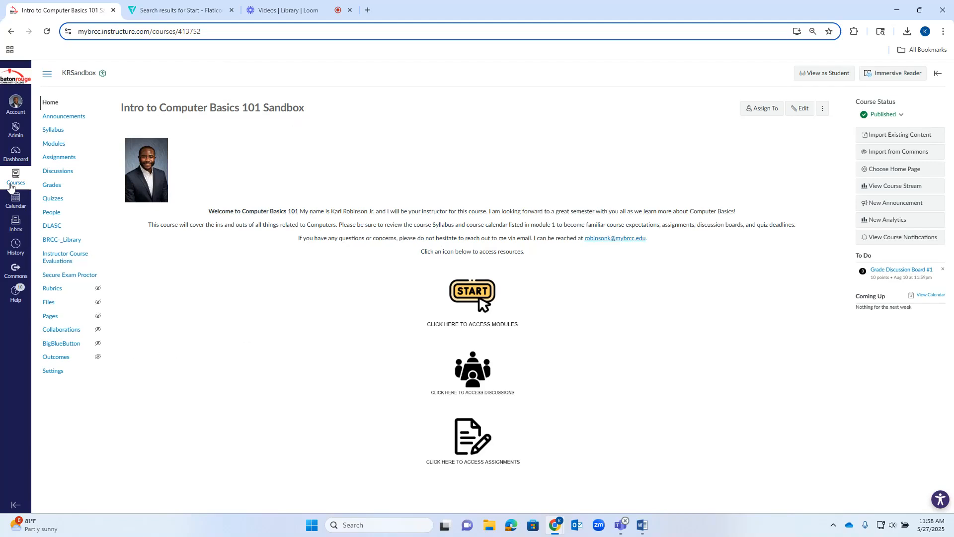
Open the Intro to Computer Basics 101 Sandbox course from the dashboard and bring up the list of all its pages.
left_click(10, 155)
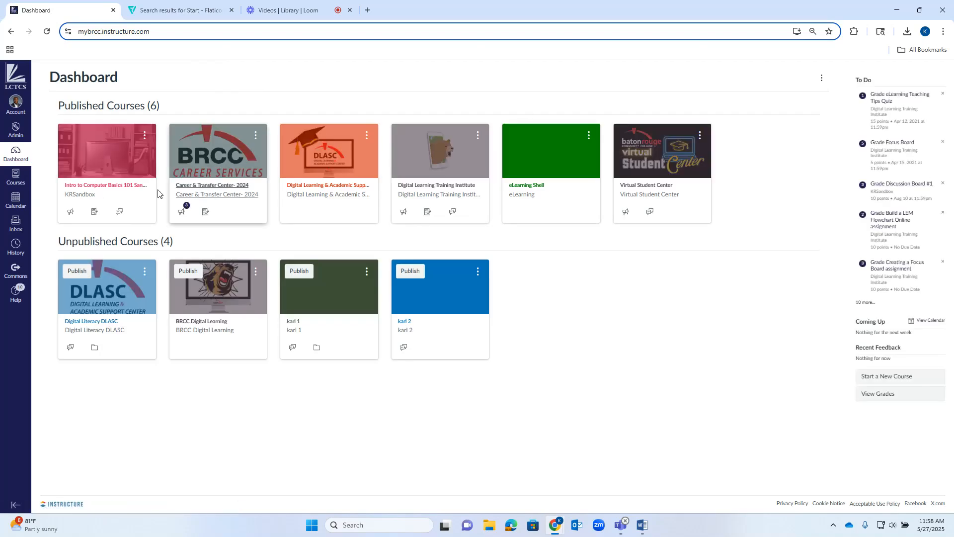
left_click(100, 189)
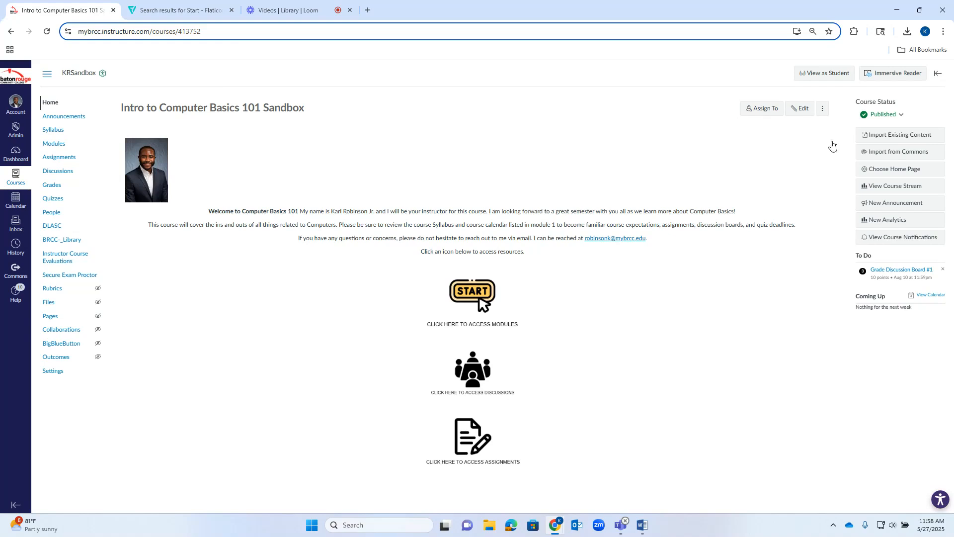
left_click(51, 318)
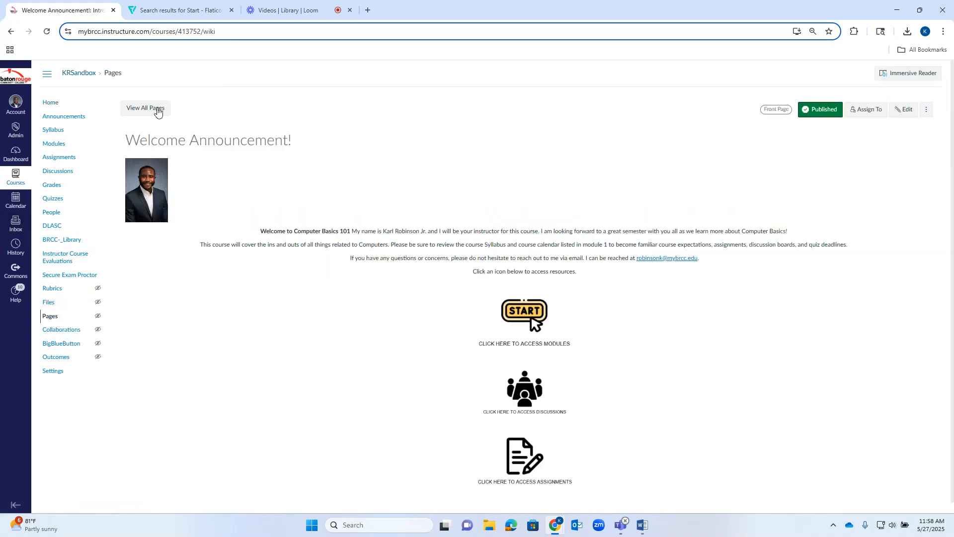
left_click(157, 111)
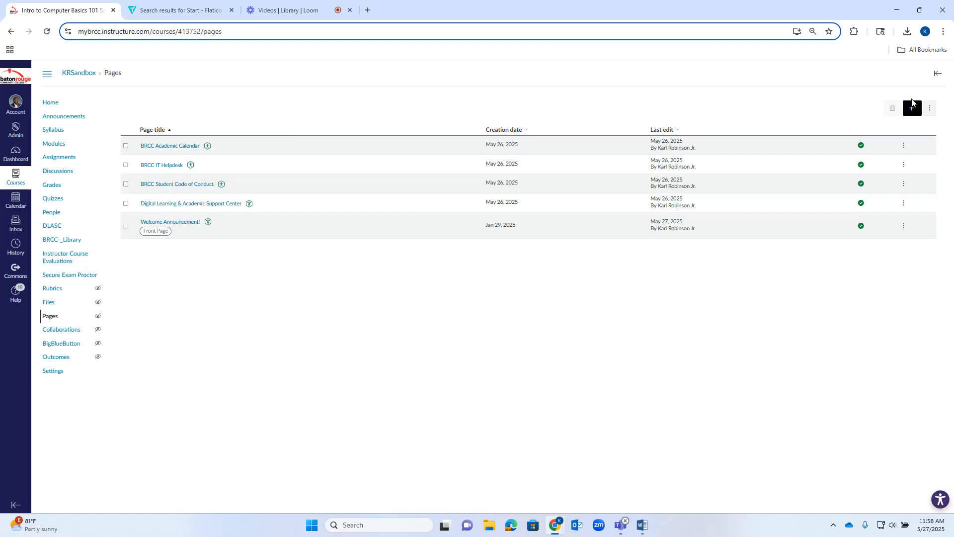
Create a new course page titled "Welcome Home Page" and place the cursor in its empty body.
left_click(914, 109)
left_click(152, 124)
type("WE")
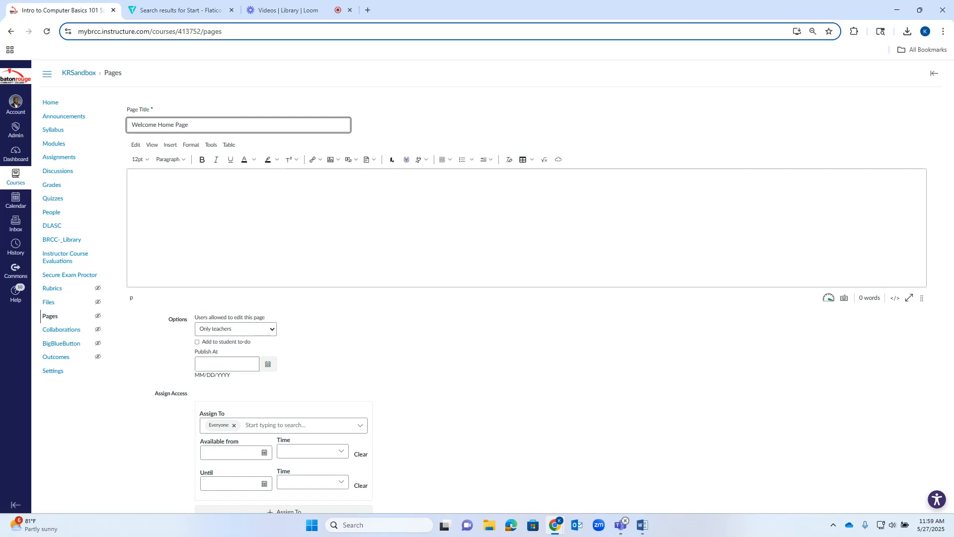
left_click(643, 217)
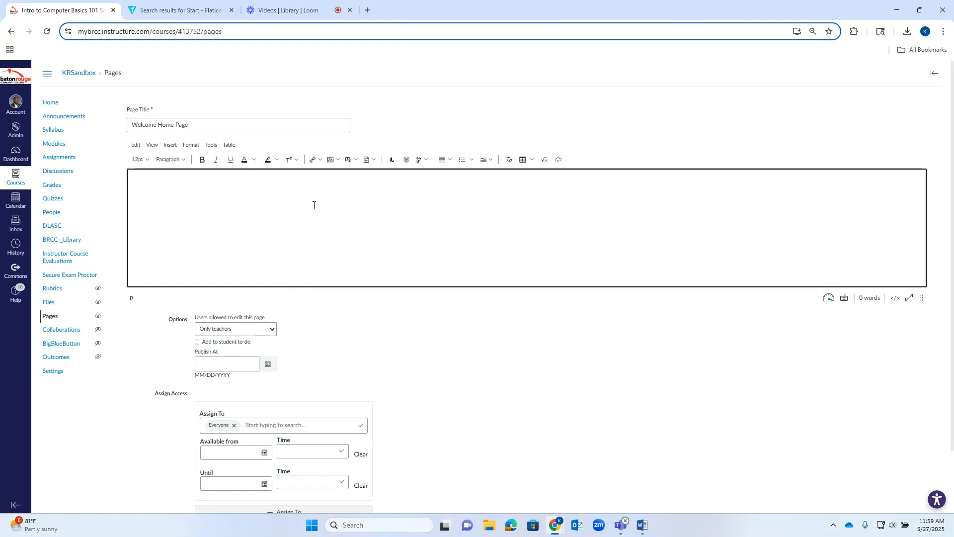
Switch to Flaticon and copy the yellow START button icon with the cursor arrow as a PNG from the start results.
left_click(166, 10)
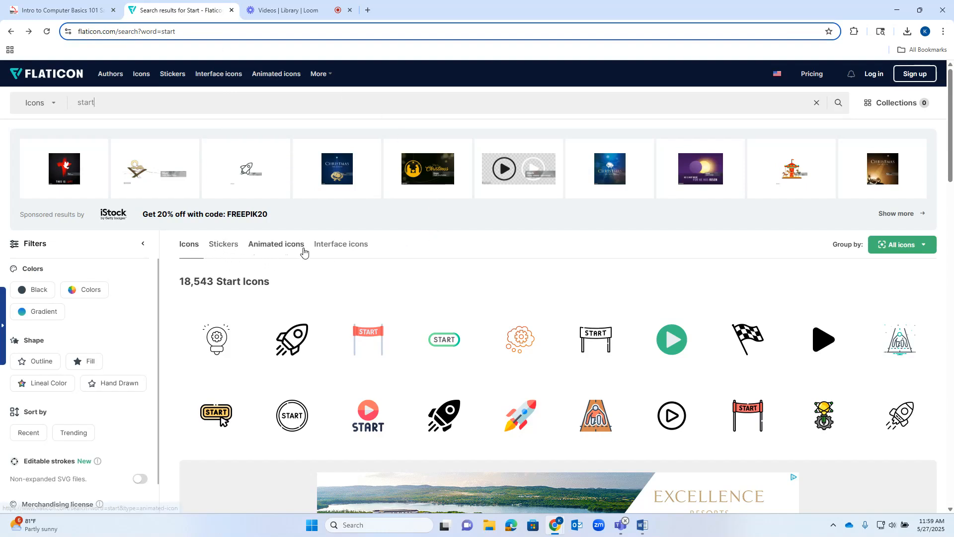
scroll(397, 271, "down", 2)
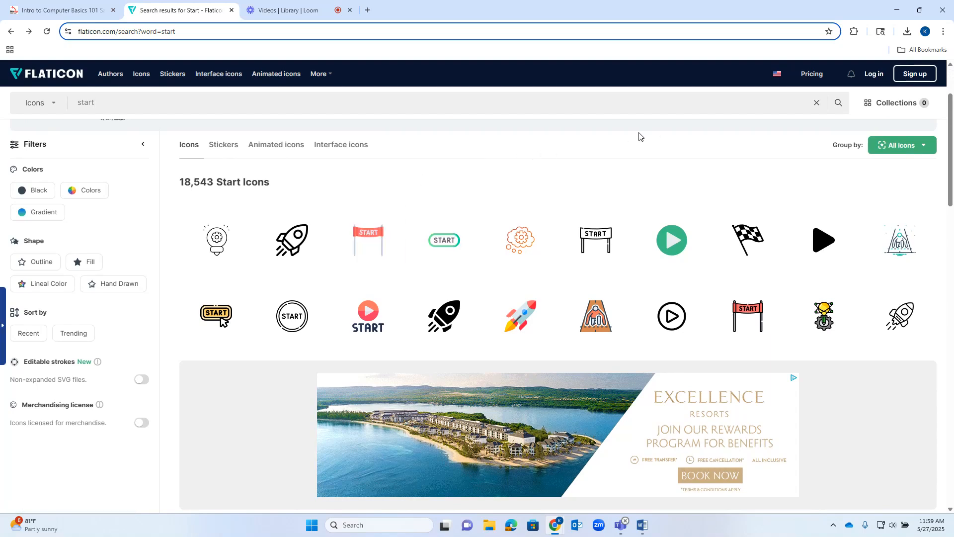
scroll(354, 171, "up", 2)
scroll(241, 299, "down", 2)
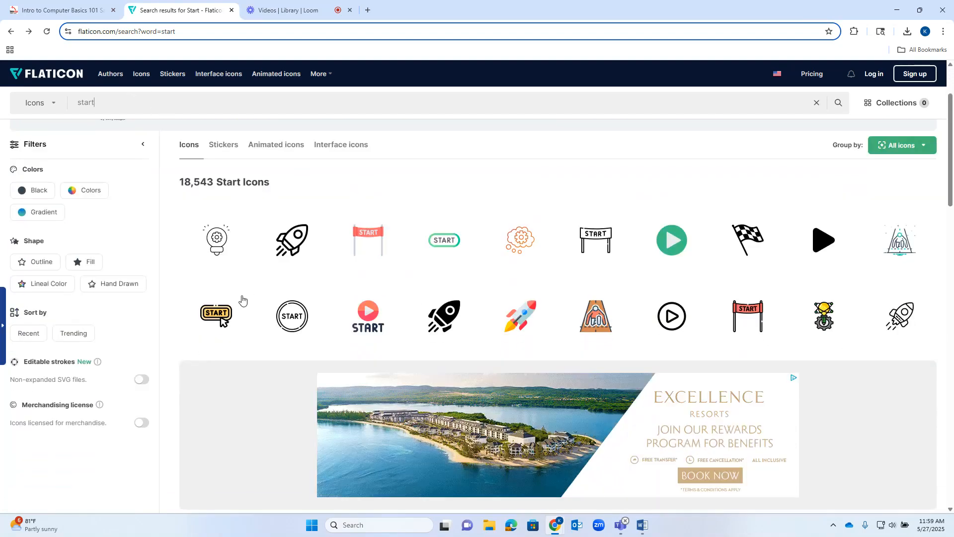
left_click(215, 312)
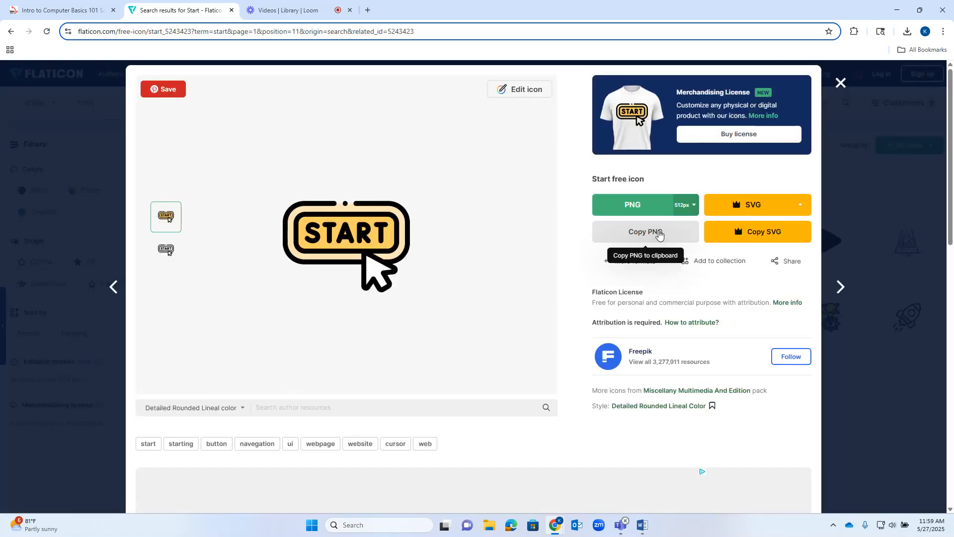
left_click(658, 234)
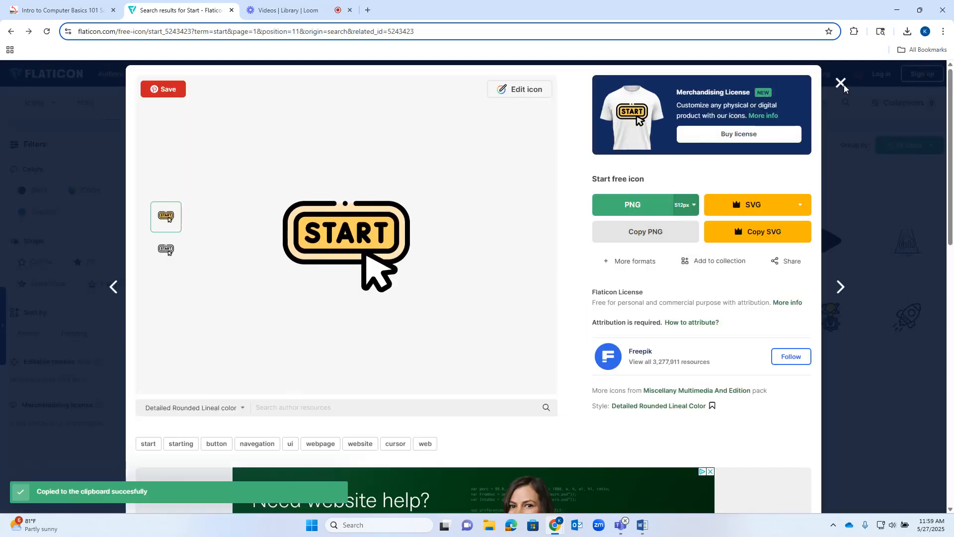
left_click(840, 84)
Return to the Canvas page editor and paste the copied START icon into the page body.
left_click(57, 10)
left_click(188, 180)
right_click(187, 180)
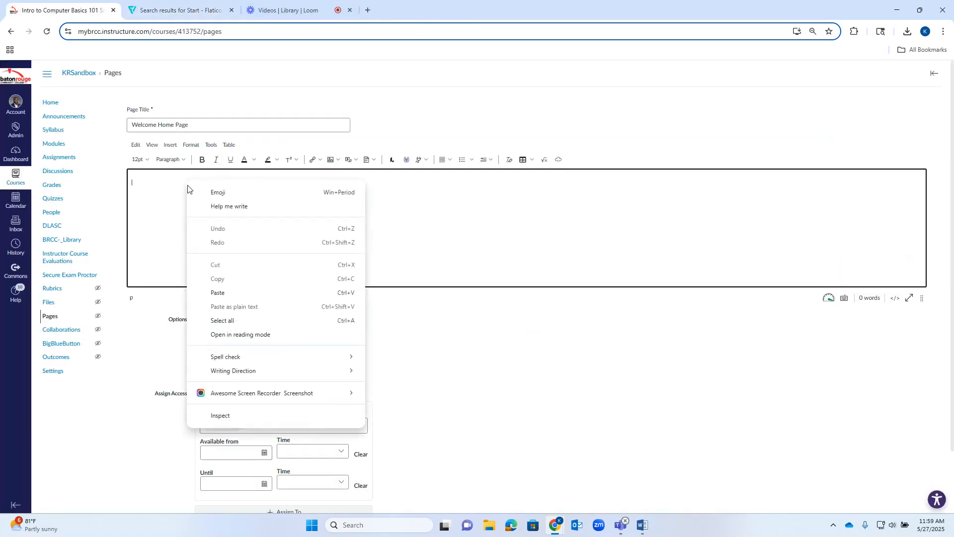
left_click(222, 293)
Shrink the pasted START image to about two thirds of its width and center-align it in the page body.
scroll(234, 248, "down", 1)
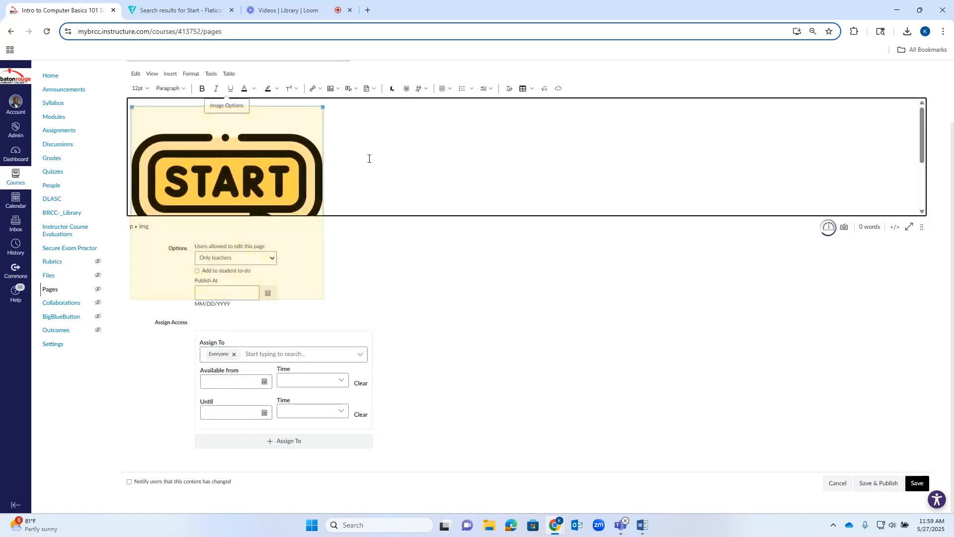
left_click_drag(324, 106, 263, 115)
scroll(359, 164, "up", 1)
scroll(359, 164, "up", 1)
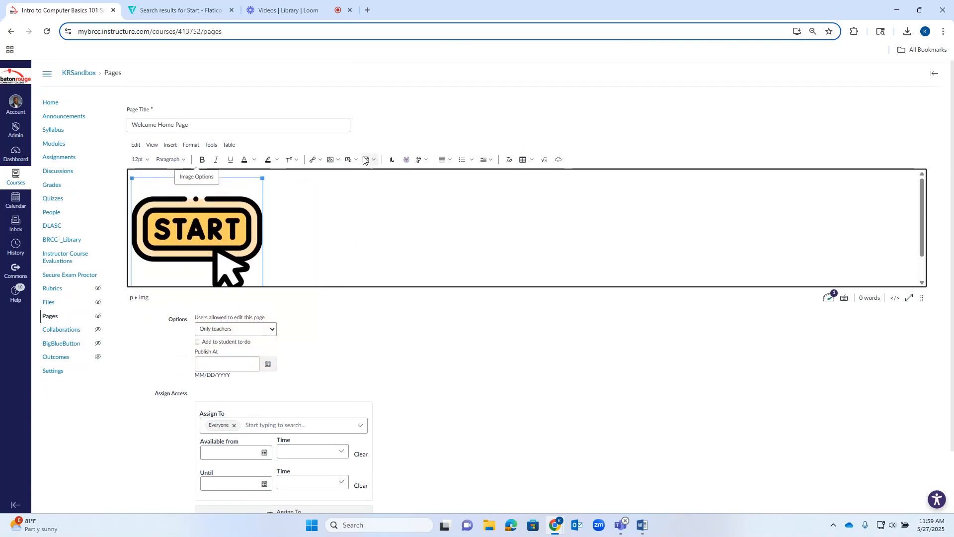
left_click(445, 159)
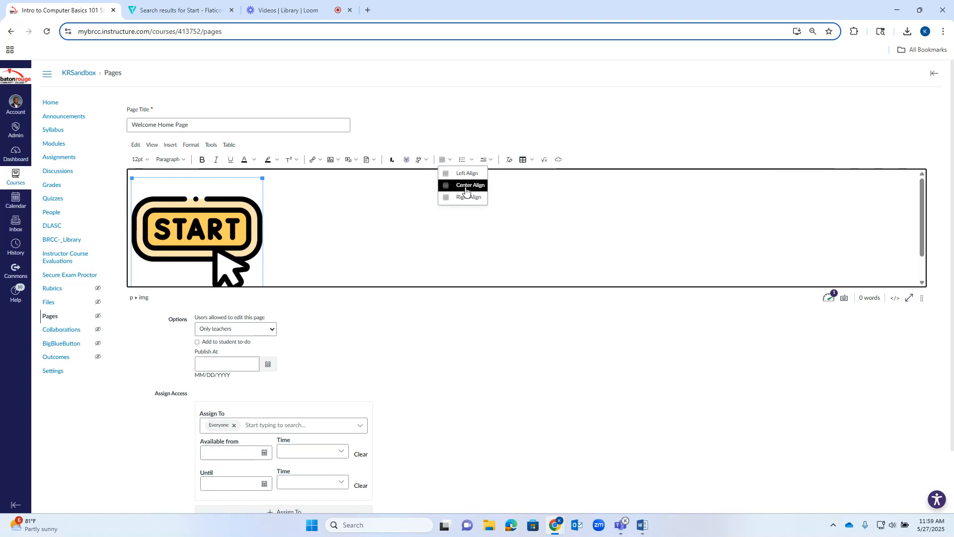
left_click(468, 185)
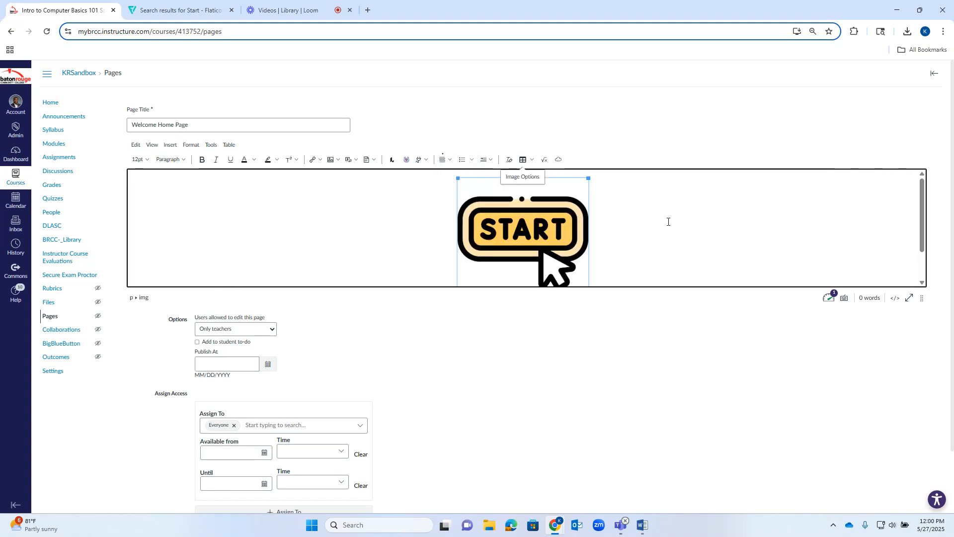
Switch to Flaticon, search for "discussion" and copy the black meeting icon with speech bubbles as a PNG.
left_click(194, 7)
left_click(184, 106)
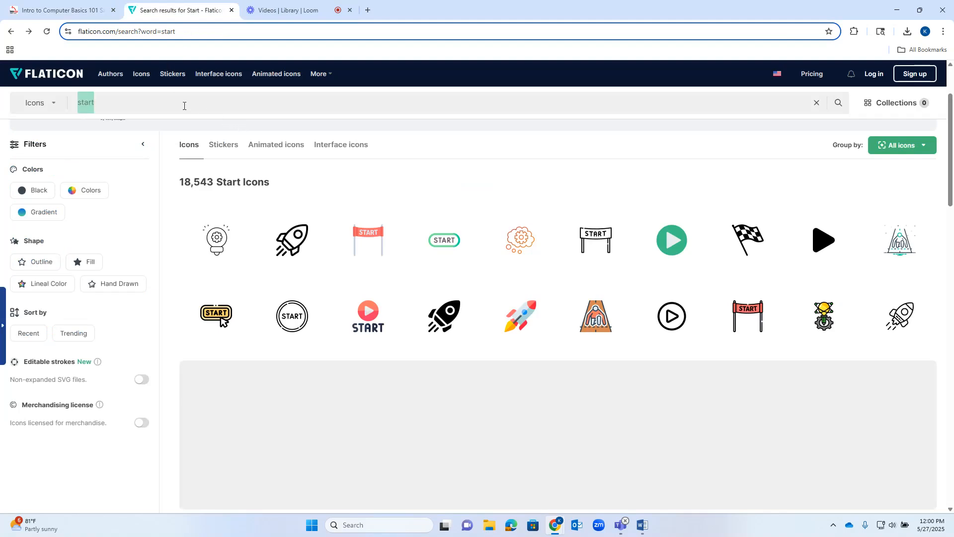
type("discussion")
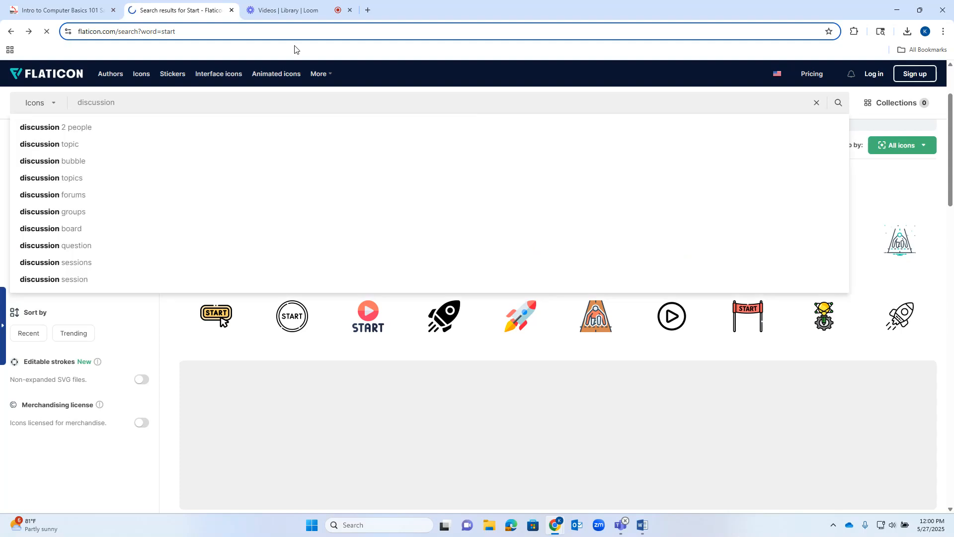
key("Return")
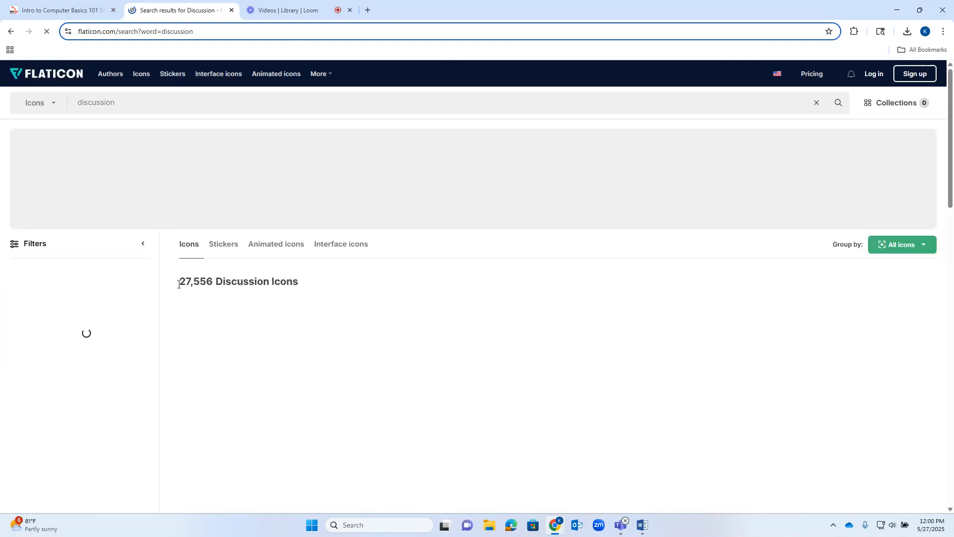
scroll(592, 266, "down", 1)
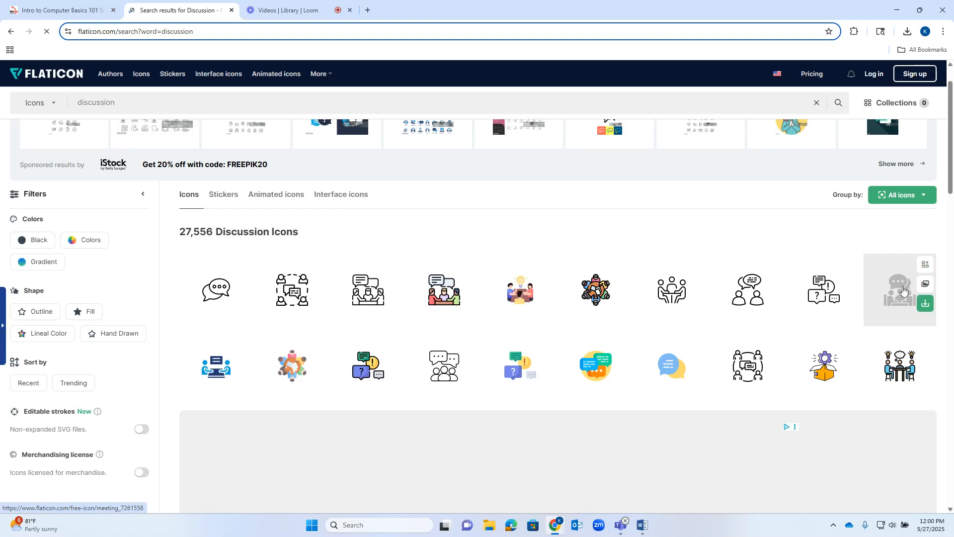
left_click(897, 289)
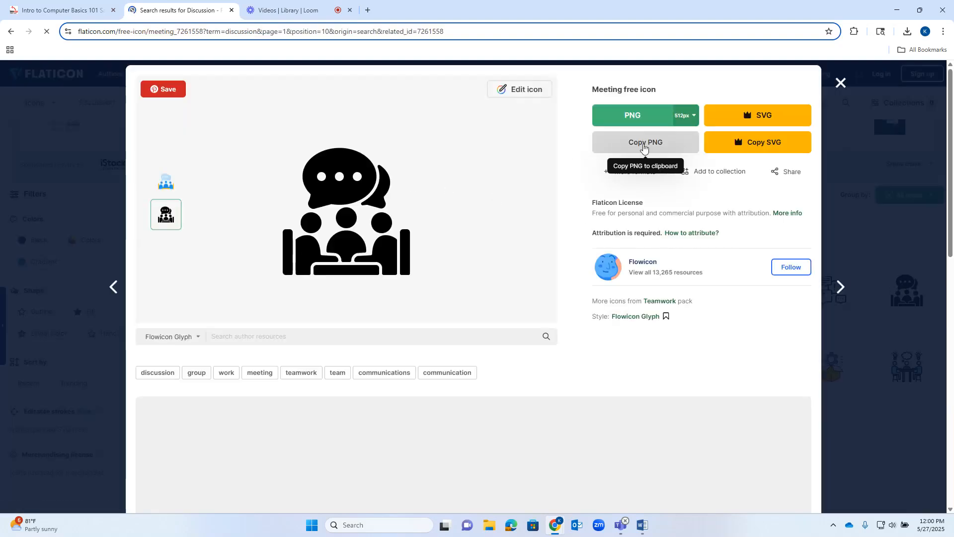
Return to the Canvas page editor and paste the copied meeting icon after the START image.
left_click(60, 10)
left_click(638, 224)
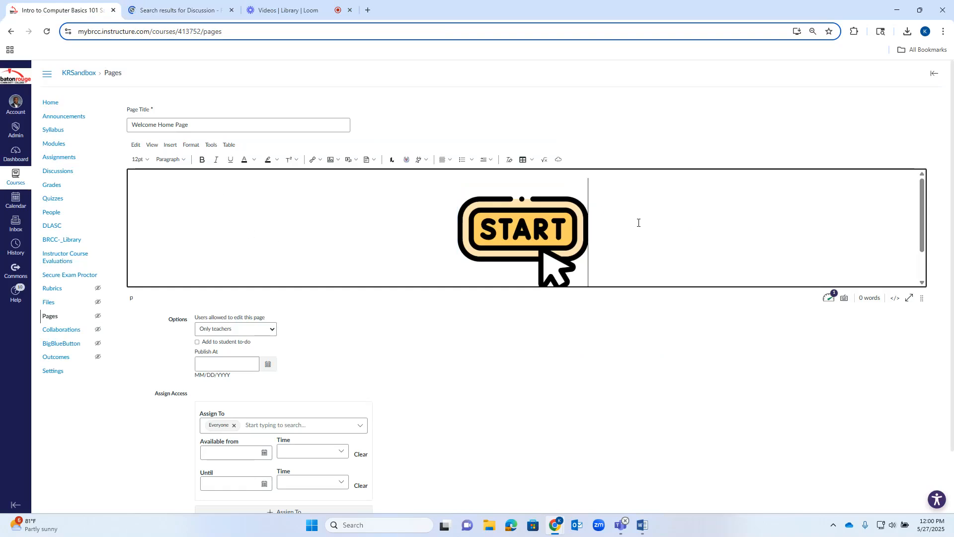
key("ctrl+v")
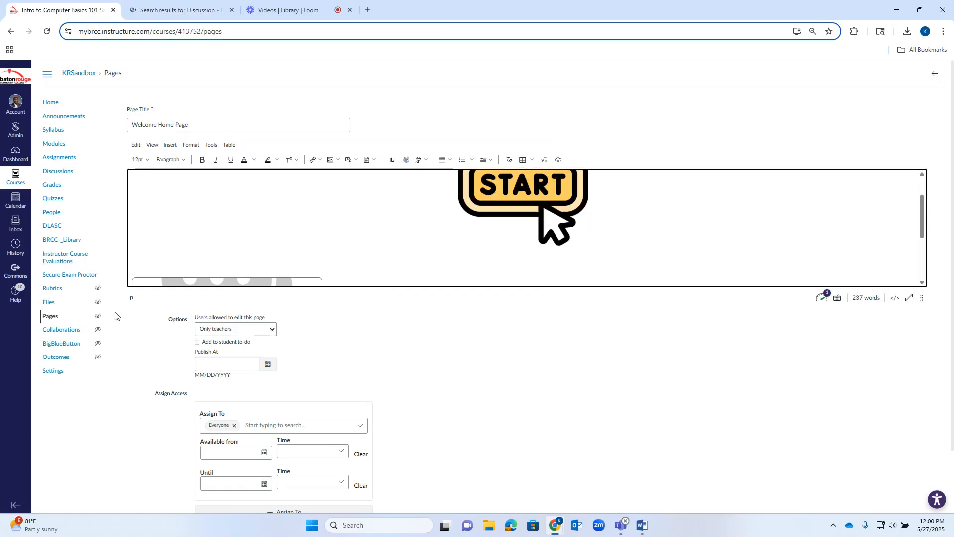
scroll(206, 221, "down", 3)
scroll(528, 230, "down", 2)
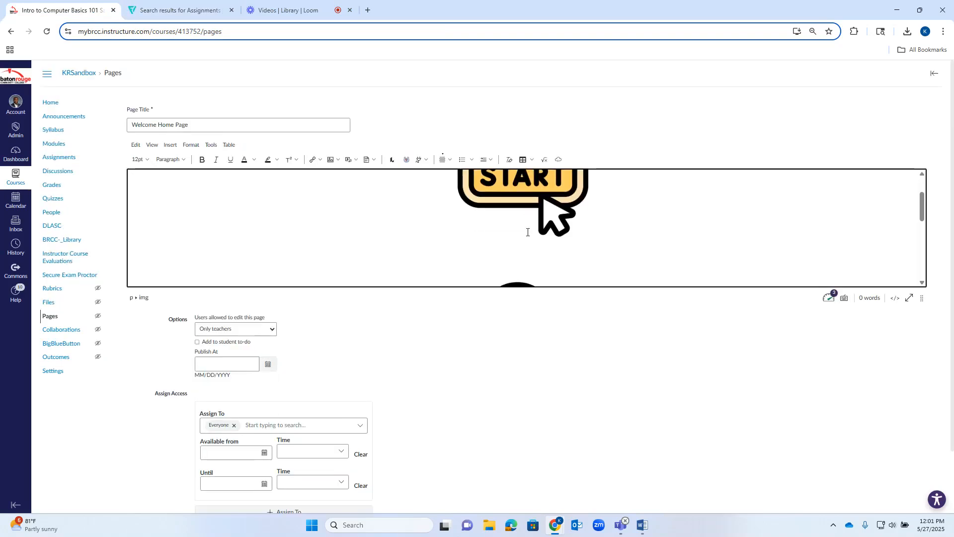
scroll(525, 218, "up", 2)
Reduce the size of the START image in the page body a little further, keeping its proportions.
left_click(525, 218)
left_click_drag(458, 178, 487, 207)
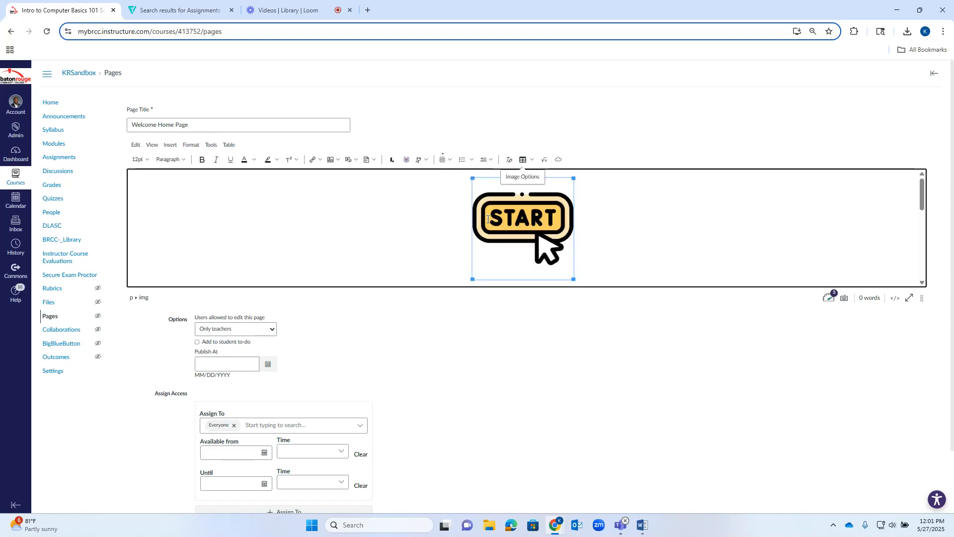
scroll(568, 215, "down", 2)
left_click(538, 203)
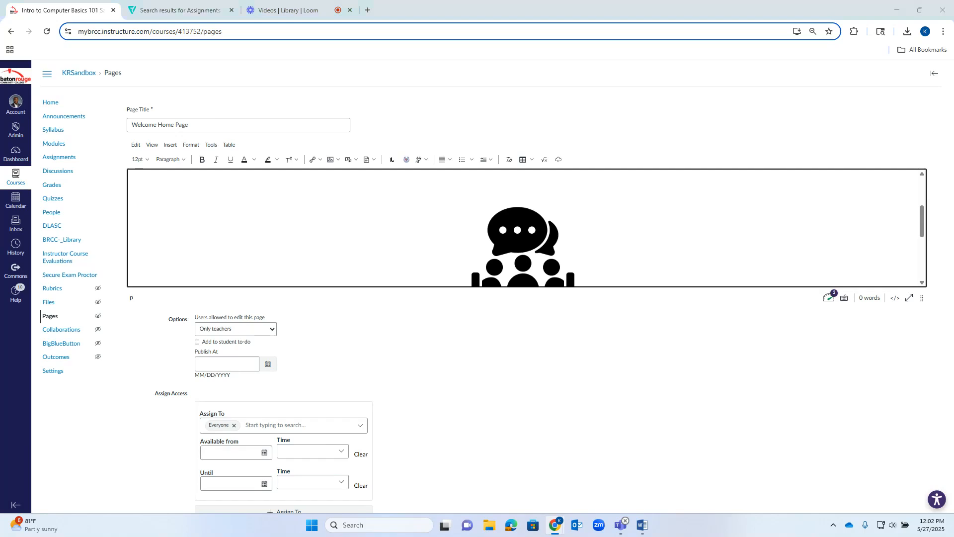
Switch to Word and copy the full welcome text, from "Welcome to Computer Basics 101" through the start button sentence.
key("alt+Tab")
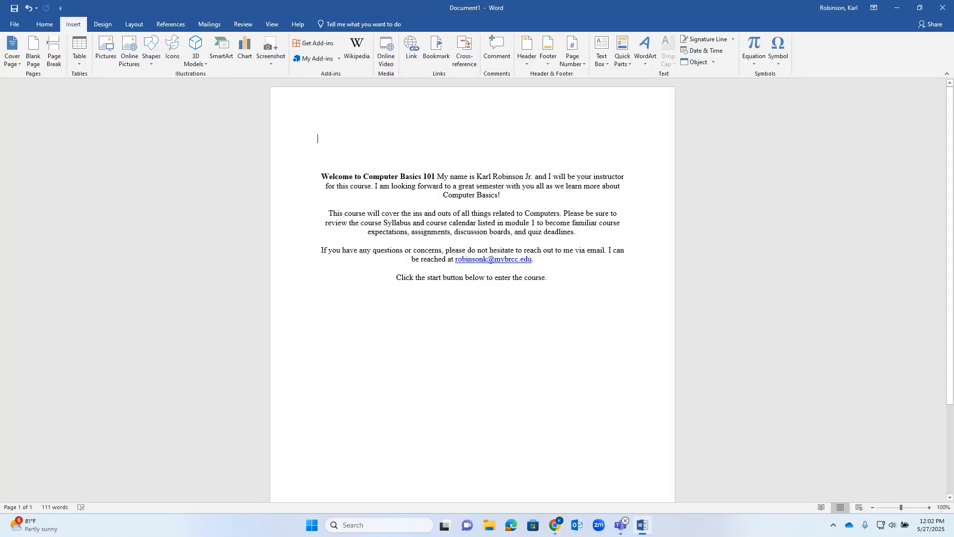
left_click_drag(323, 176, 552, 281)
right_click(518, 232)
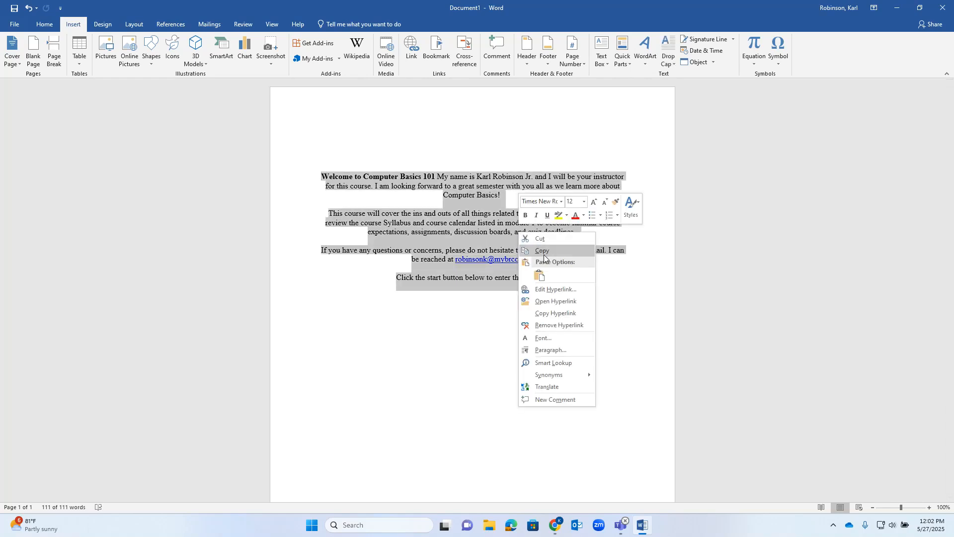
left_click(545, 258)
left_click(890, 15)
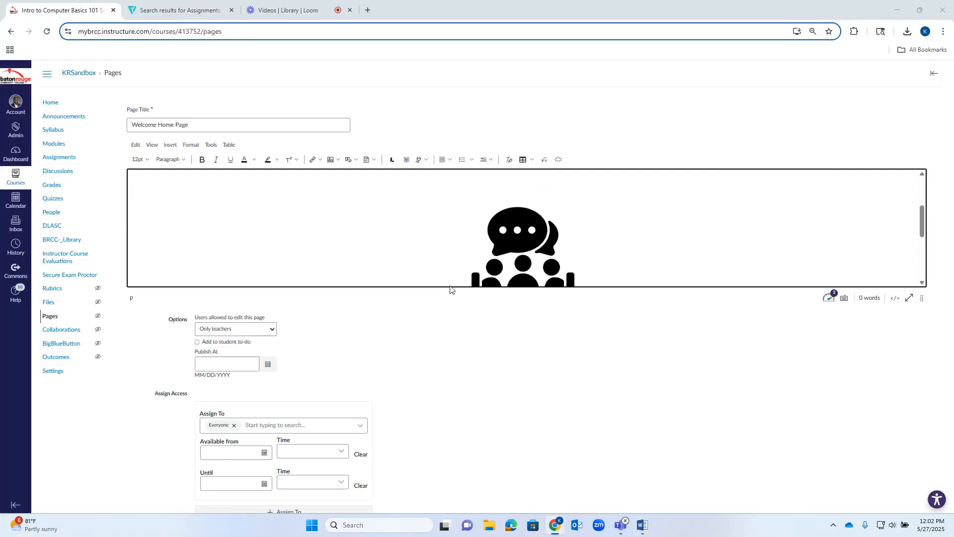
Add an empty line above the START image in the Canvas page body and paste the copied welcome text there.
left_click(419, 182)
key("Return")
key("Up")
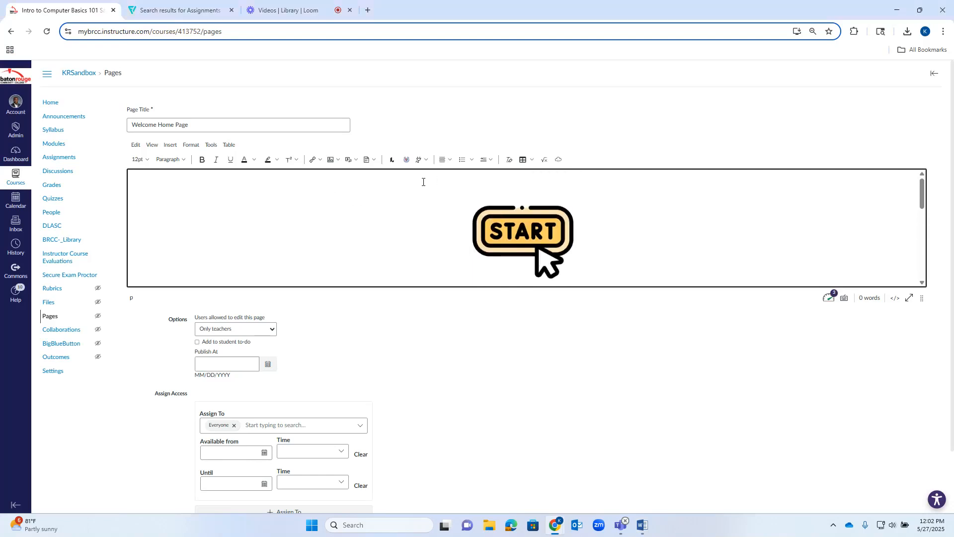
key("ctrl+v")
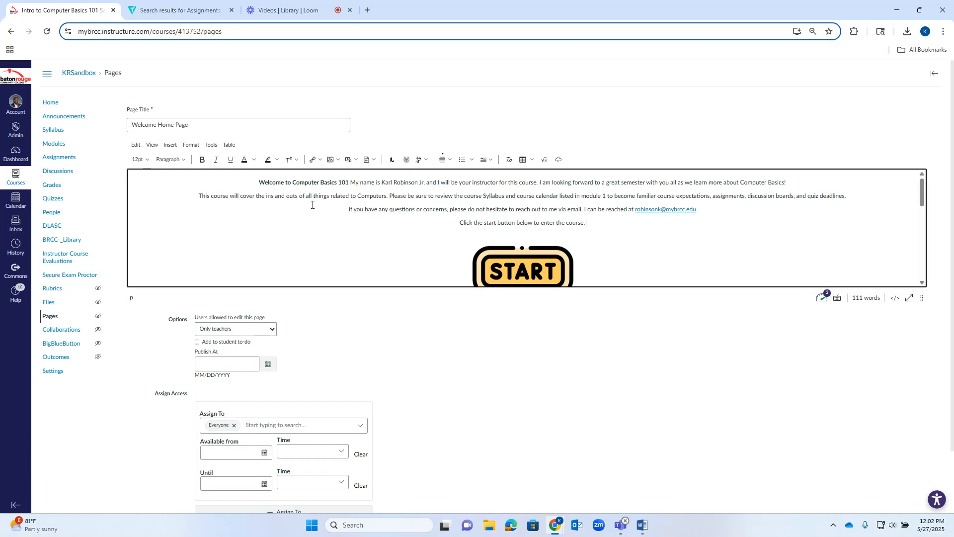
Upload the instructor portrait numbered 004 from the Pictures folder and embed it before the "Welcome to Computer Basics 101" text.
left_click(252, 180)
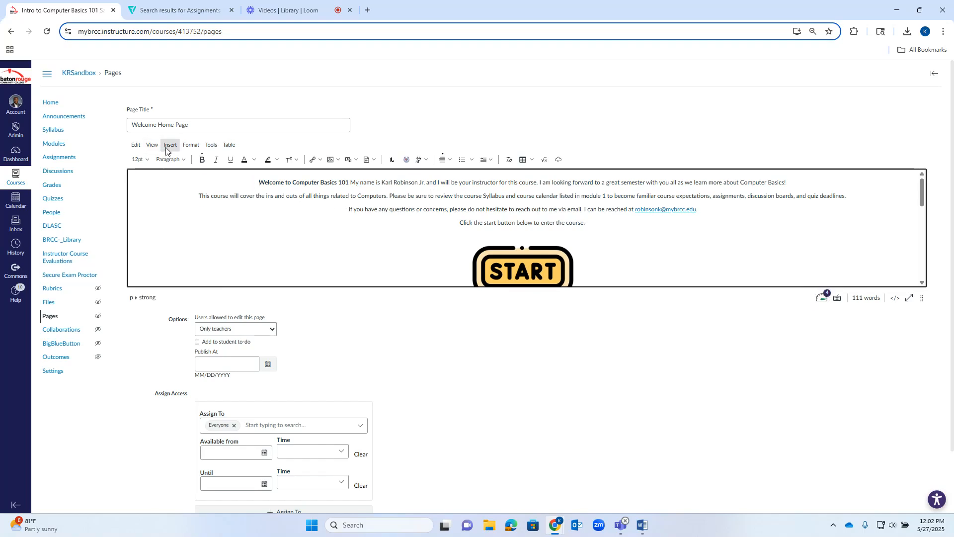
left_click(338, 160)
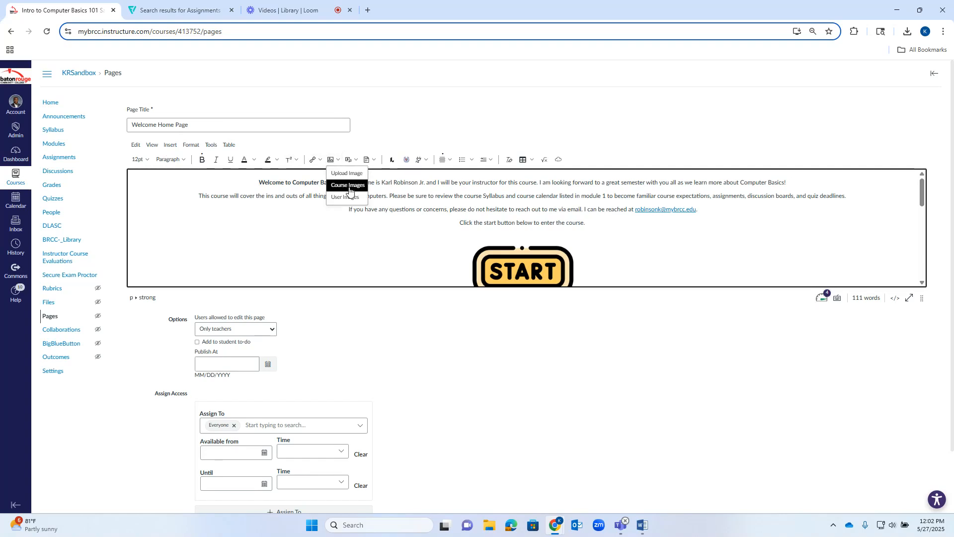
left_click(348, 175)
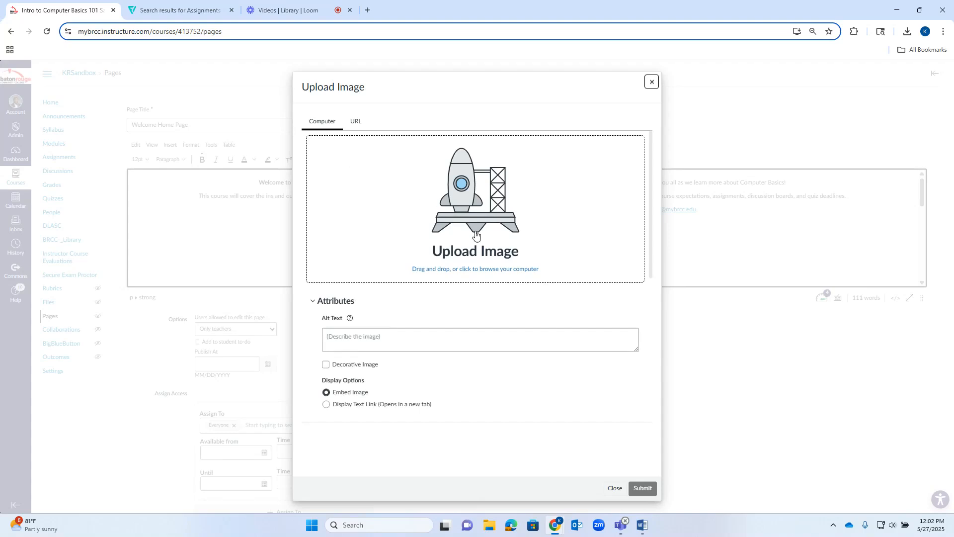
left_click(484, 265)
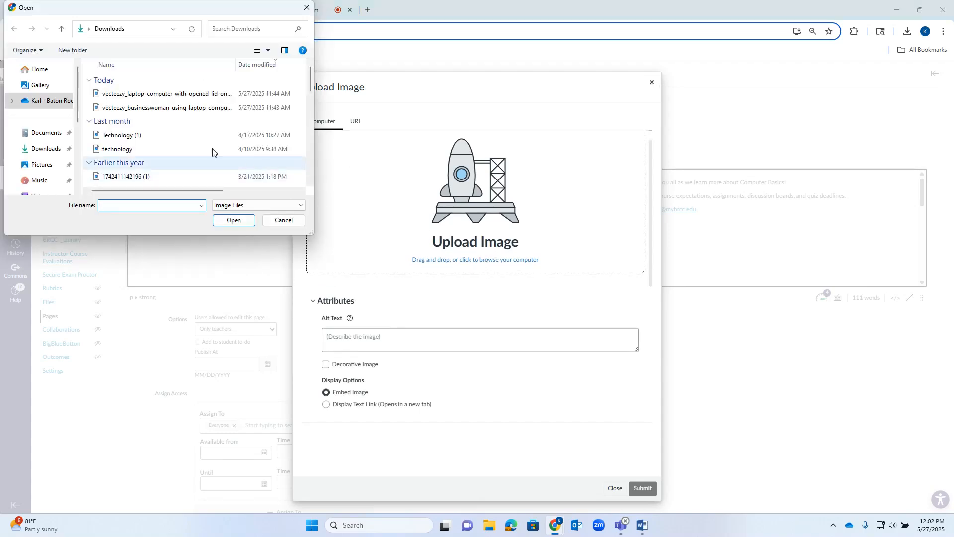
left_click(53, 163)
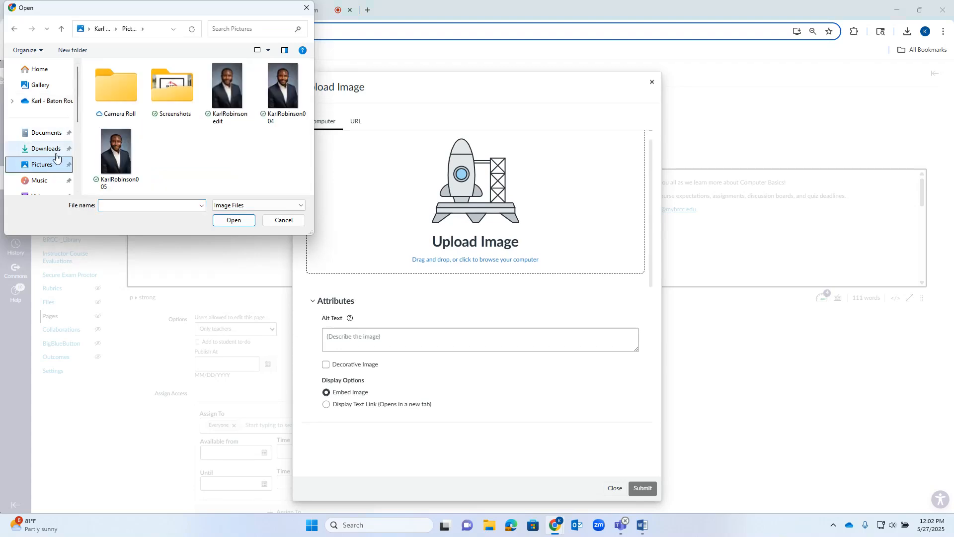
left_click(283, 85)
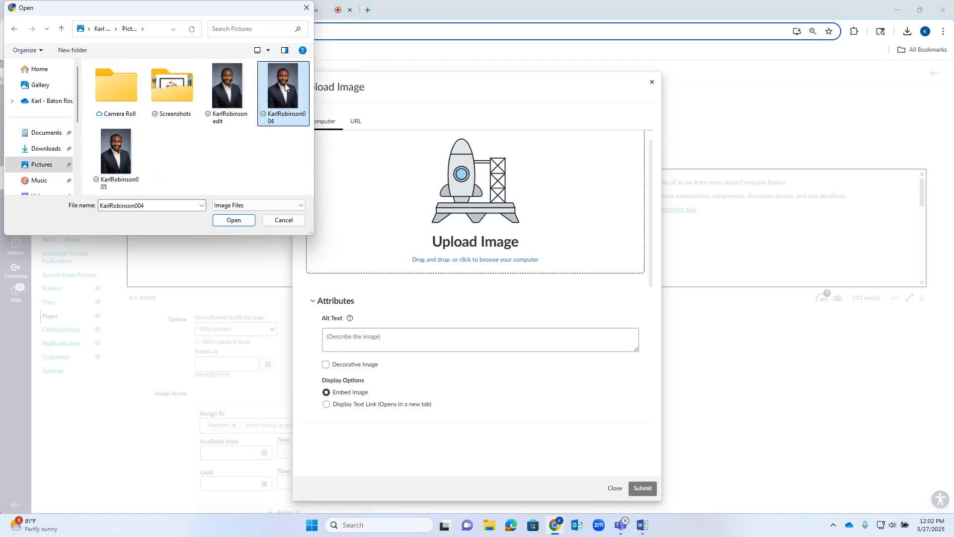
left_click(234, 221)
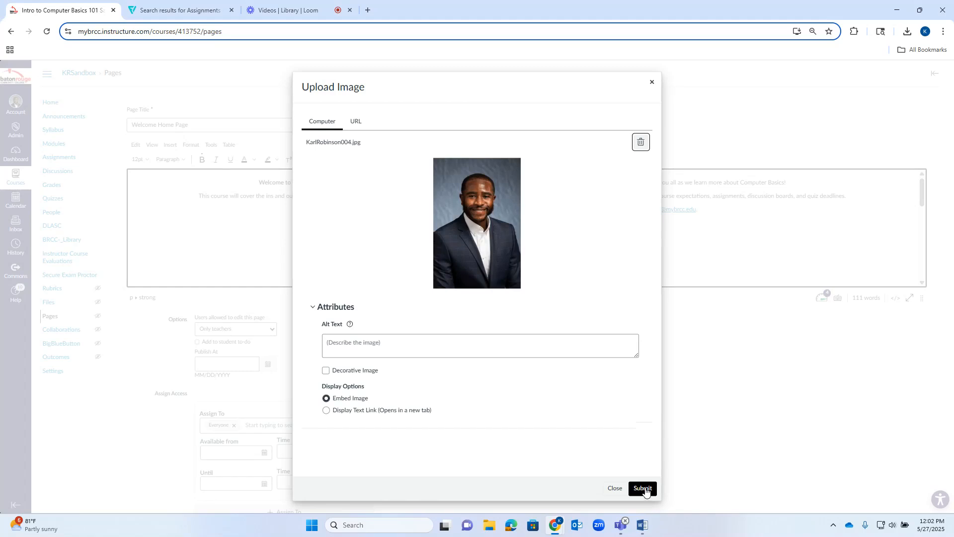
left_click(644, 489)
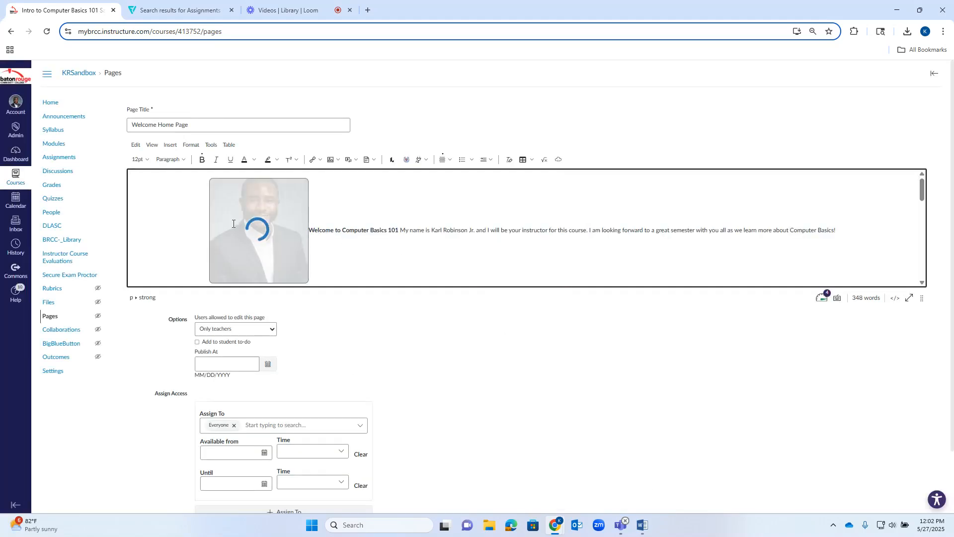
Shrink the embedded instructor photo, keeping its proportions, and align it left so the welcome text wraps beside it.
scroll(251, 221, "down", 2)
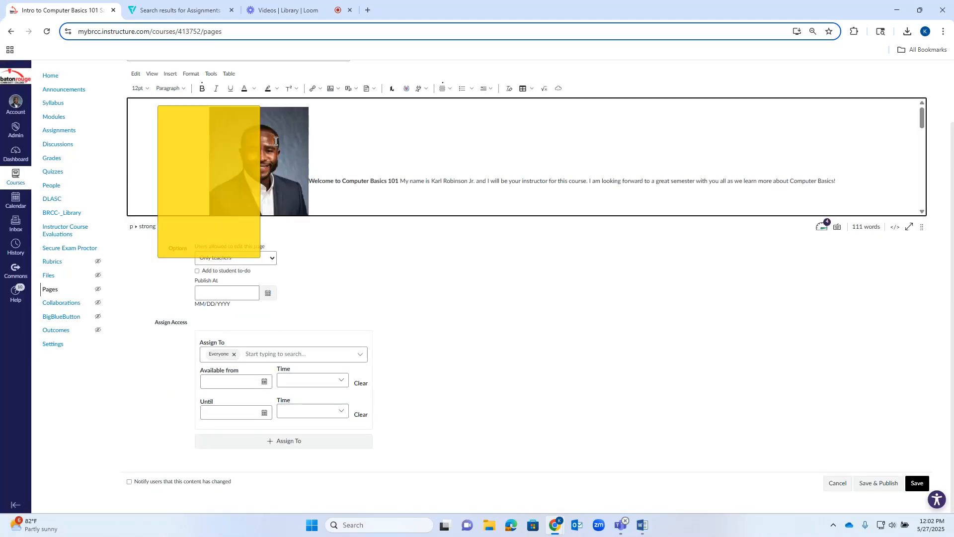
left_click(272, 139)
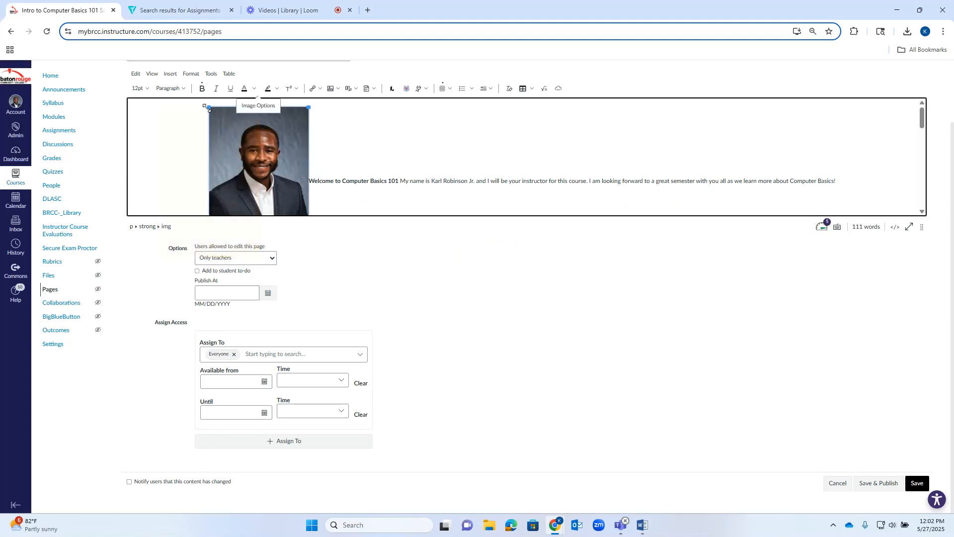
left_click_drag(211, 110, 244, 161)
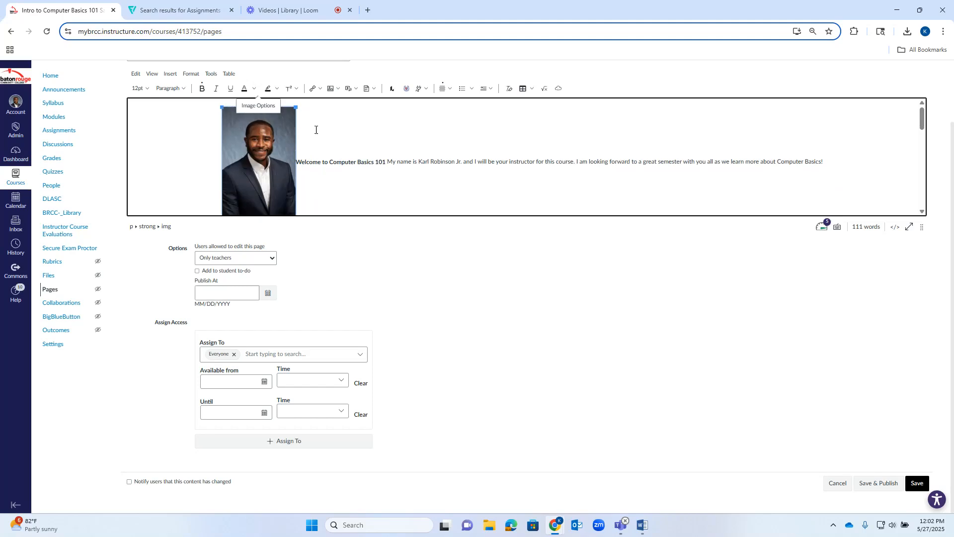
left_click(443, 88)
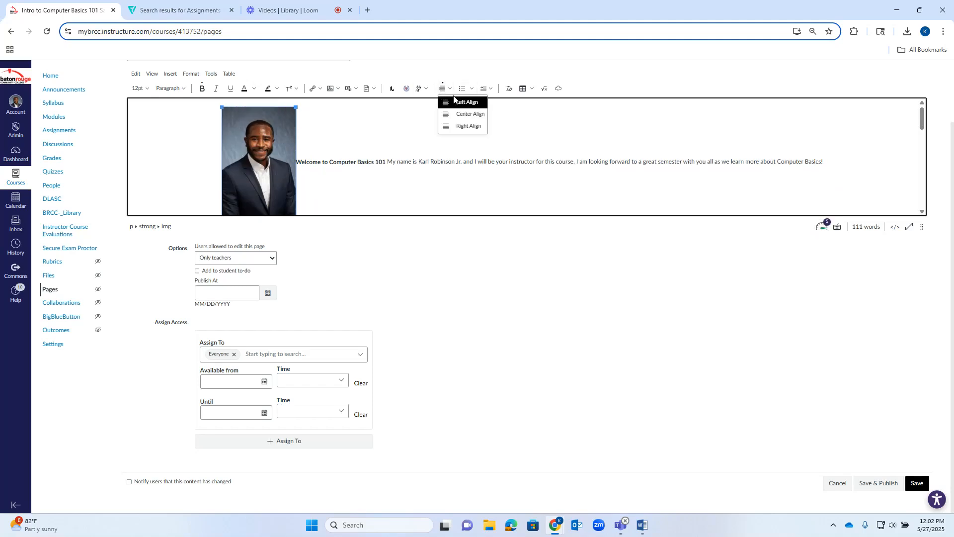
left_click(468, 102)
left_click(389, 169)
scroll(389, 168, "up", 2)
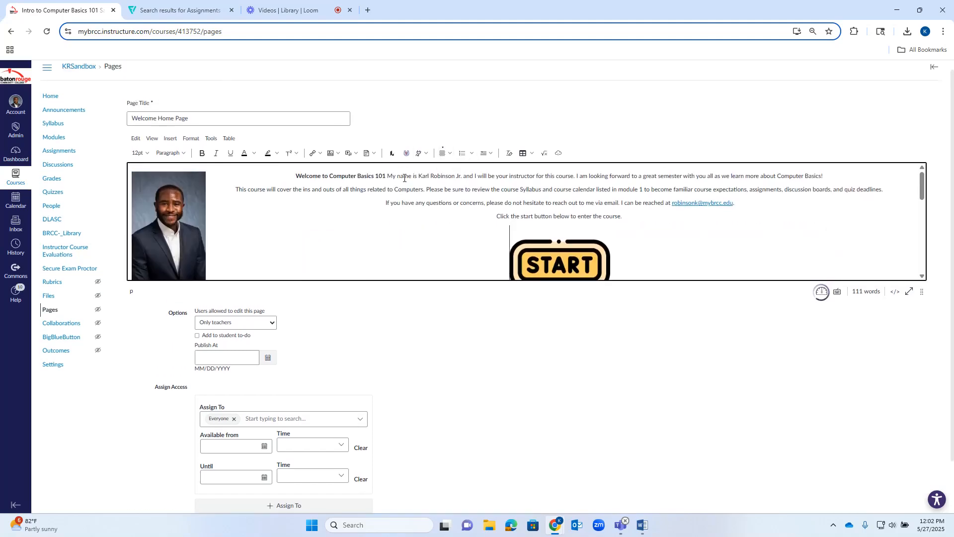
Shift the welcome text down with empty space above it so it starts beside the lower edge of the instructor photo.
scroll(572, 229, "down", 5)
scroll(527, 223, "up", 2)
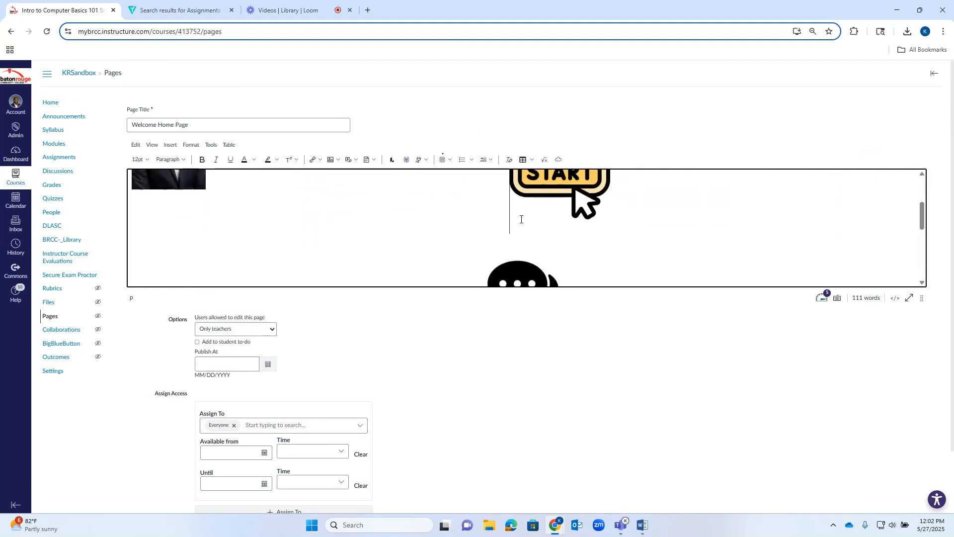
left_click(511, 203)
scroll(548, 179, "down", 1)
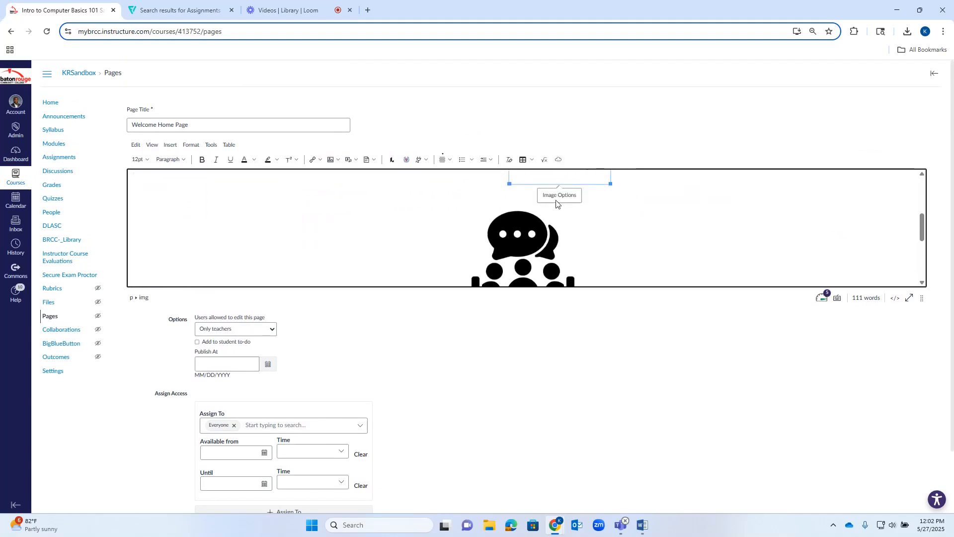
left_click(483, 173)
scroll(617, 224, "up", 5)
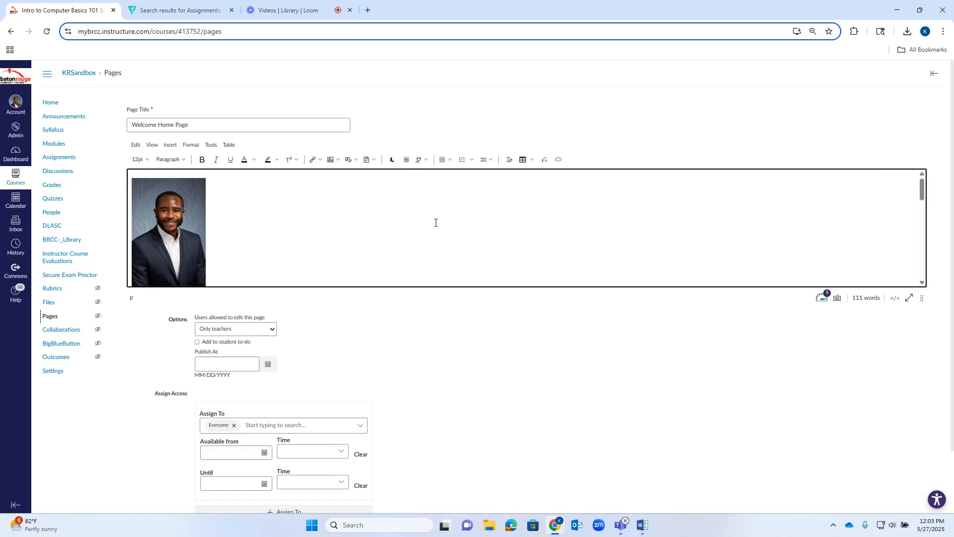
Link the START image to the course module "Week 1: Welcome to Introduction to Computers 8/4-8/10".
scroll(169, 210, "down", 2)
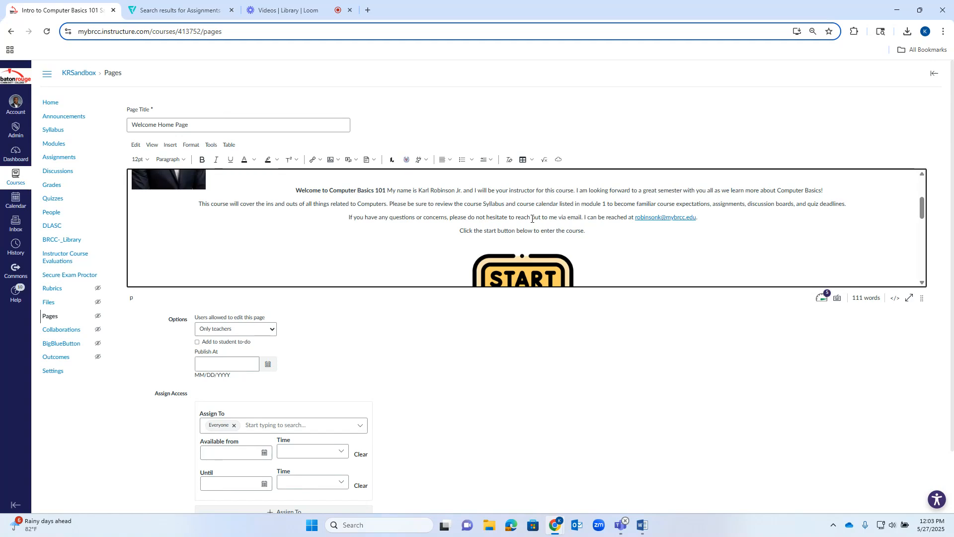
scroll(750, 216, "down", 8)
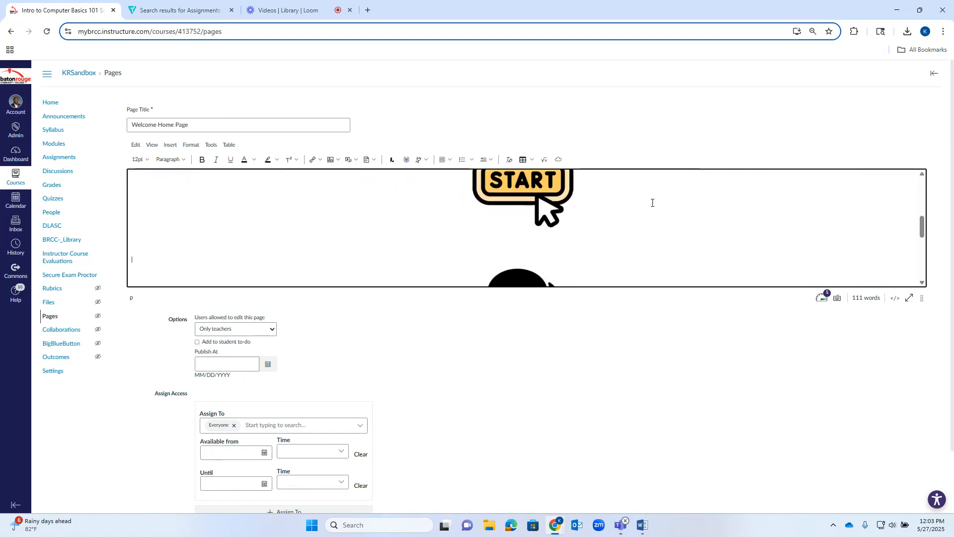
scroll(547, 208, "down", 2)
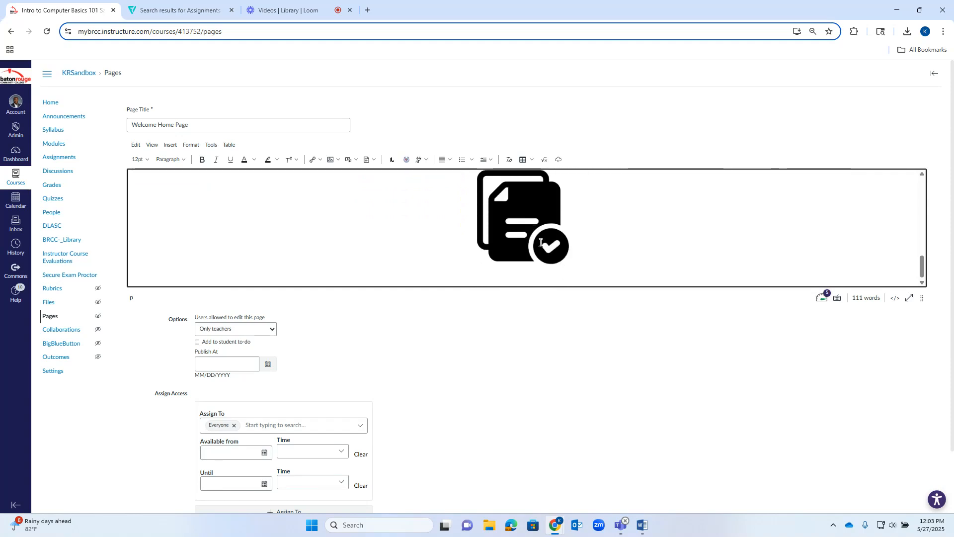
scroll(541, 232, "up", 3)
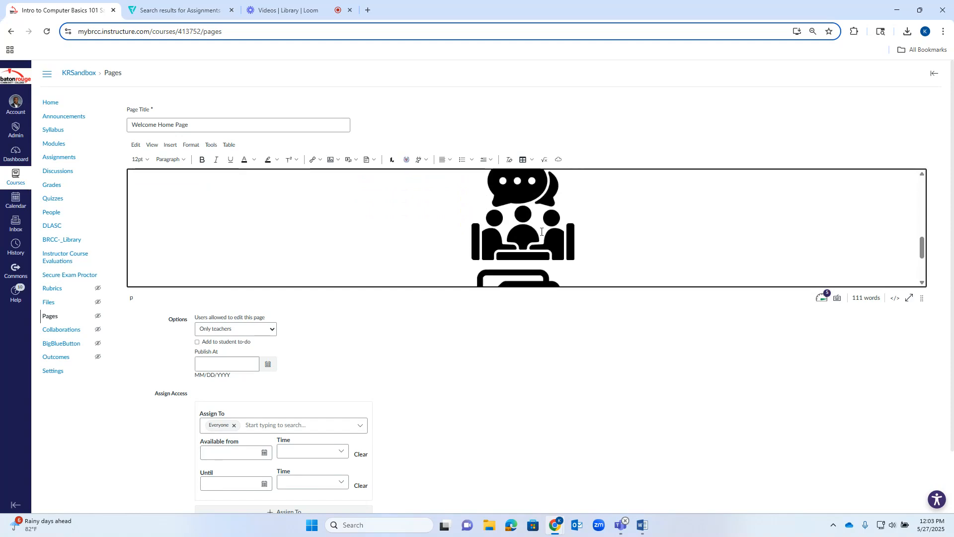
scroll(535, 243, "down", 2)
scroll(629, 233, "up", 3)
scroll(611, 236, "up", 4)
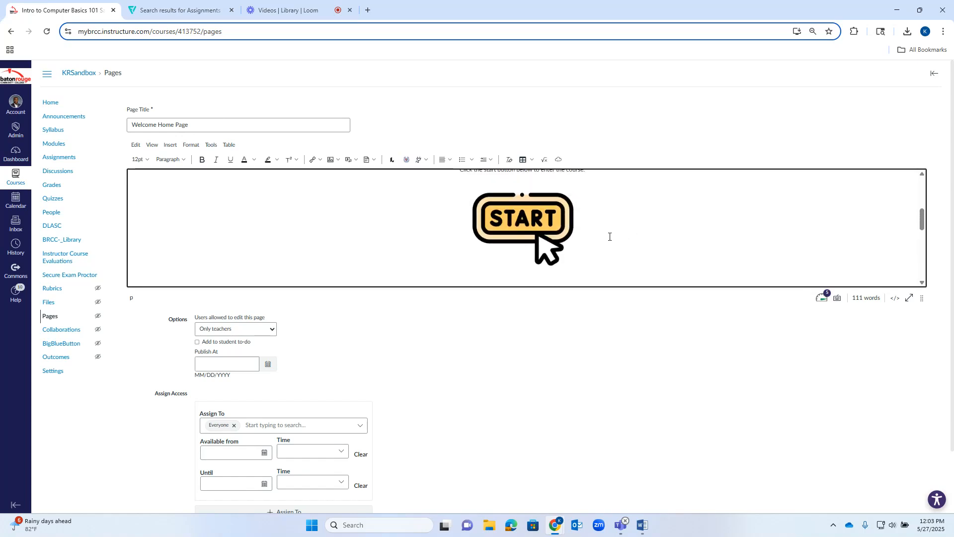
left_click(542, 251)
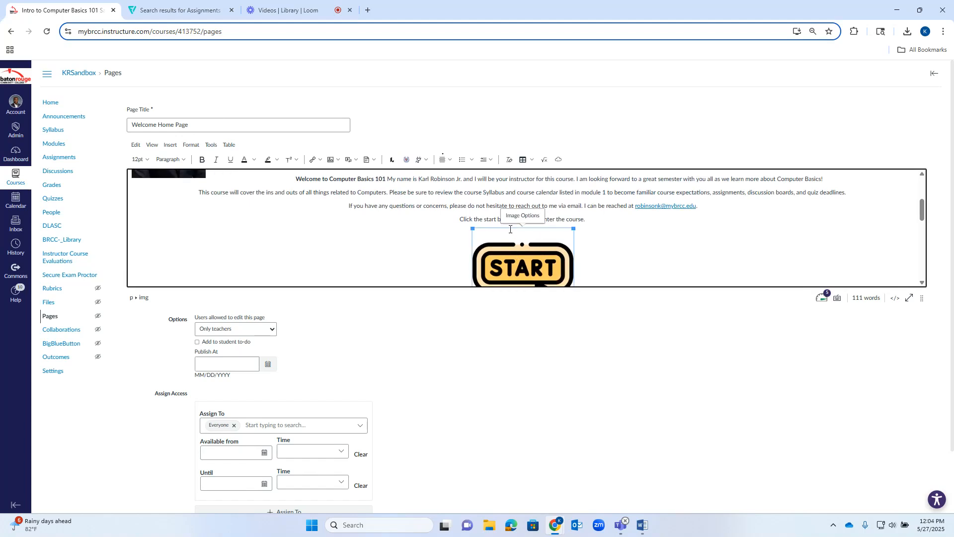
left_click(317, 164)
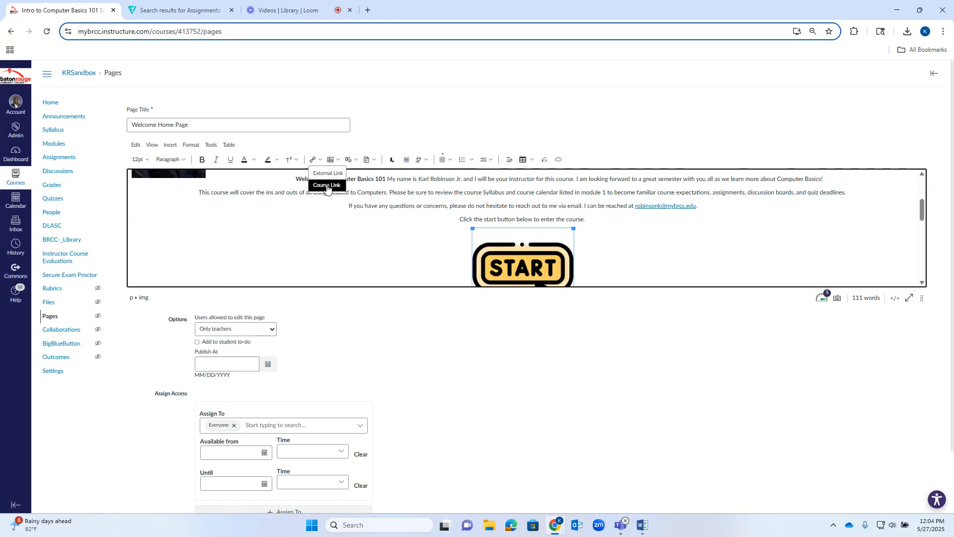
left_click(327, 185)
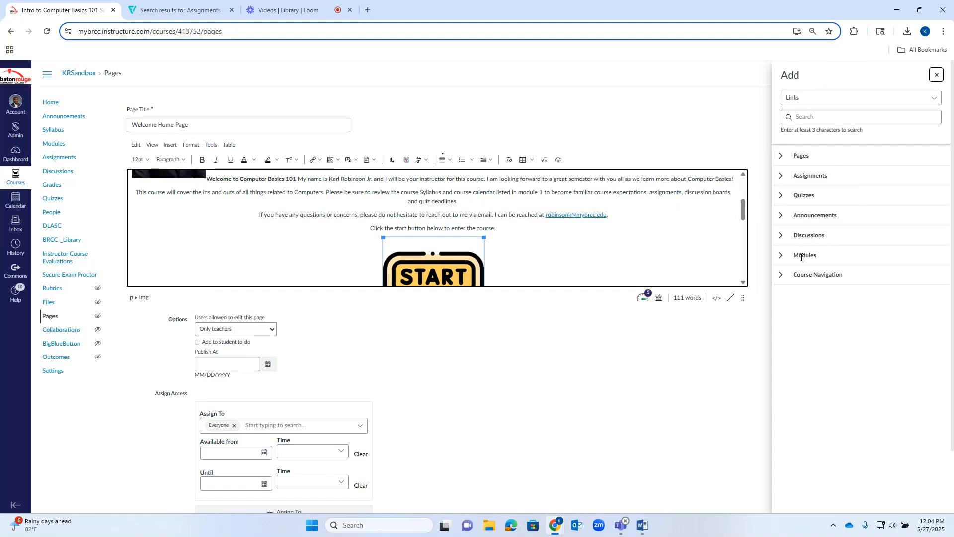
left_click(781, 257)
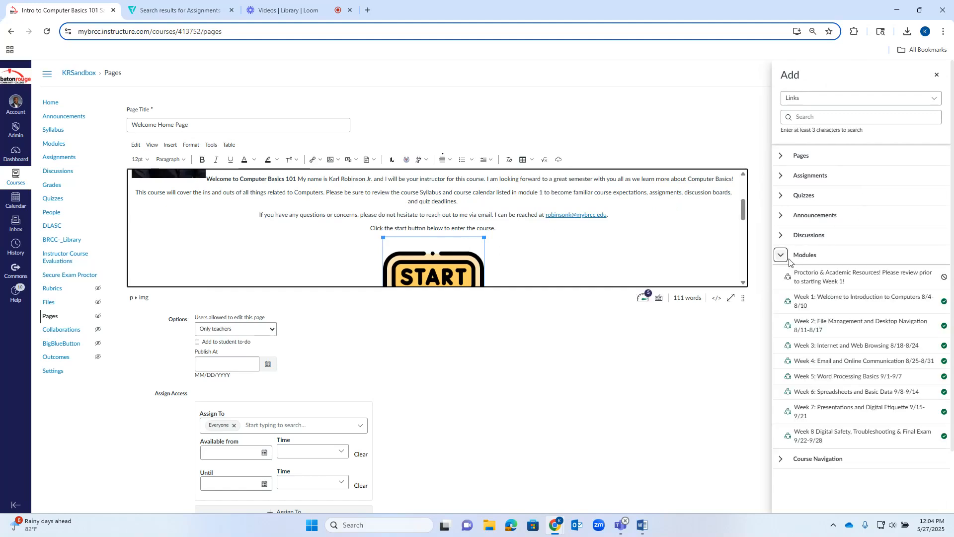
left_click(834, 300)
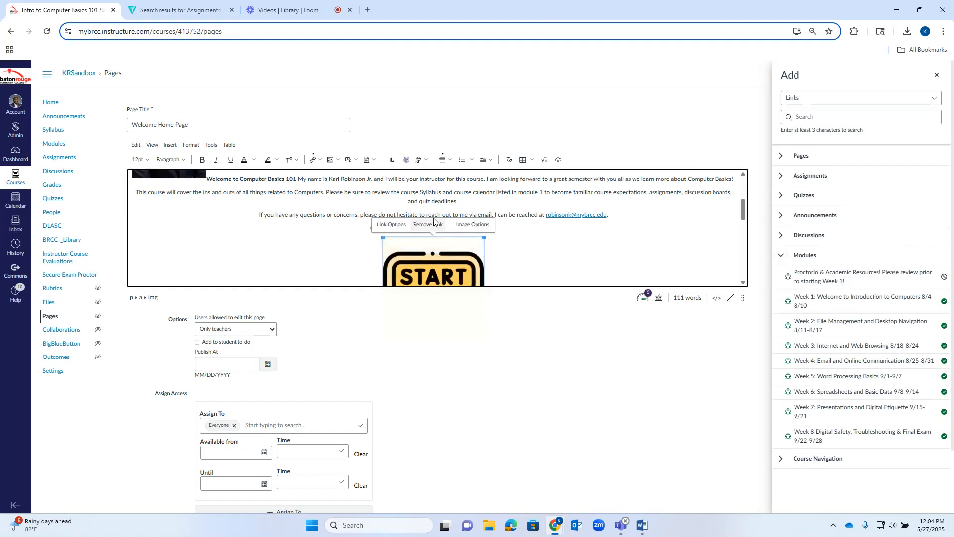
Link the meeting icon below the START image to the course discussion "Discussion Board #1".
scroll(462, 227, "down", 3)
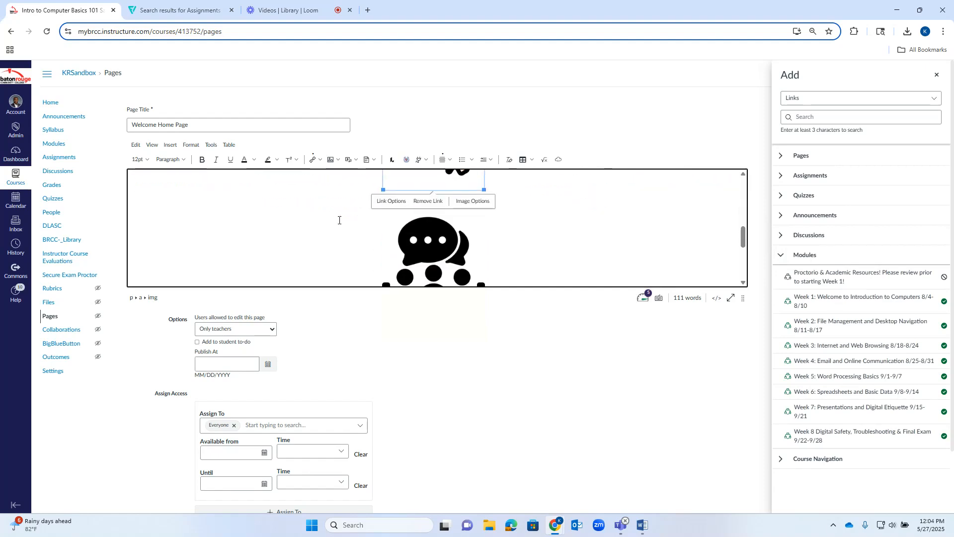
left_click(434, 233)
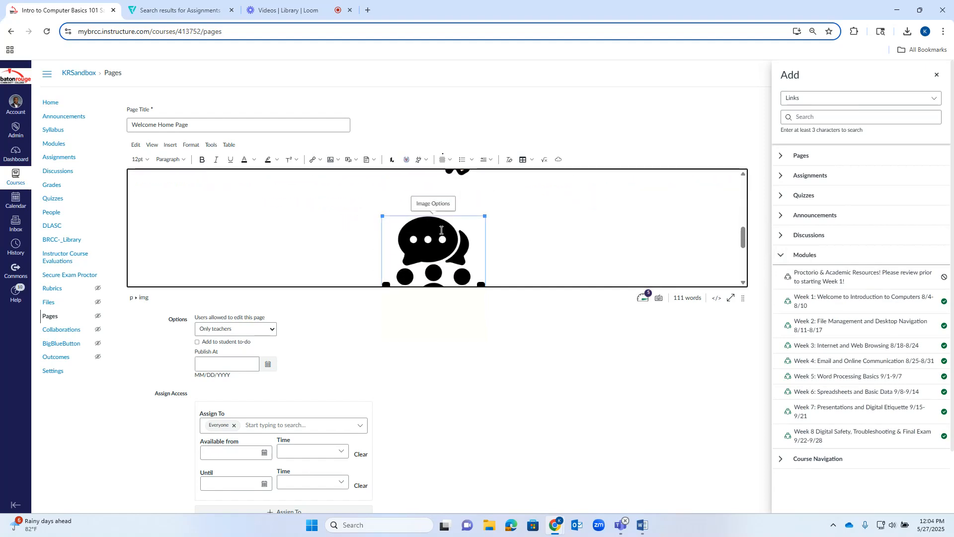
left_click(316, 160)
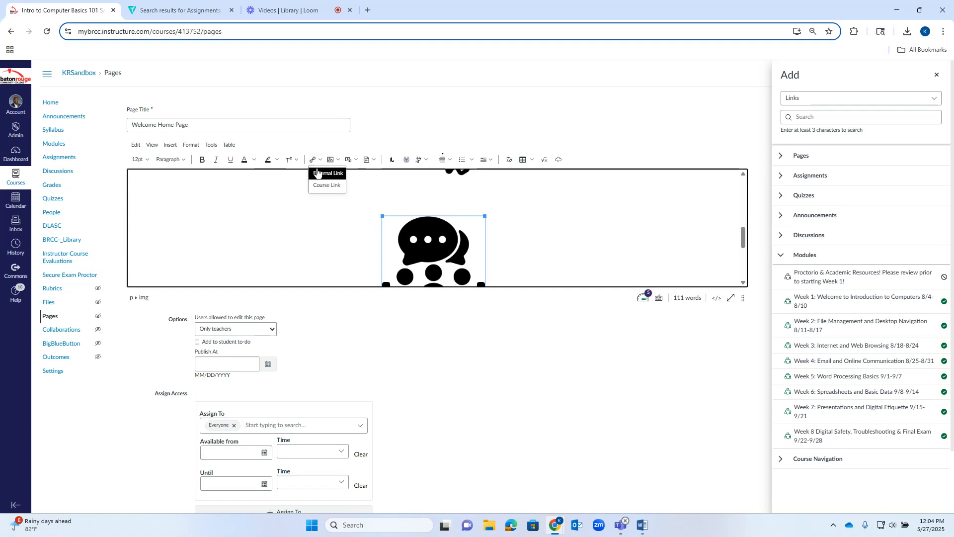
left_click(326, 186)
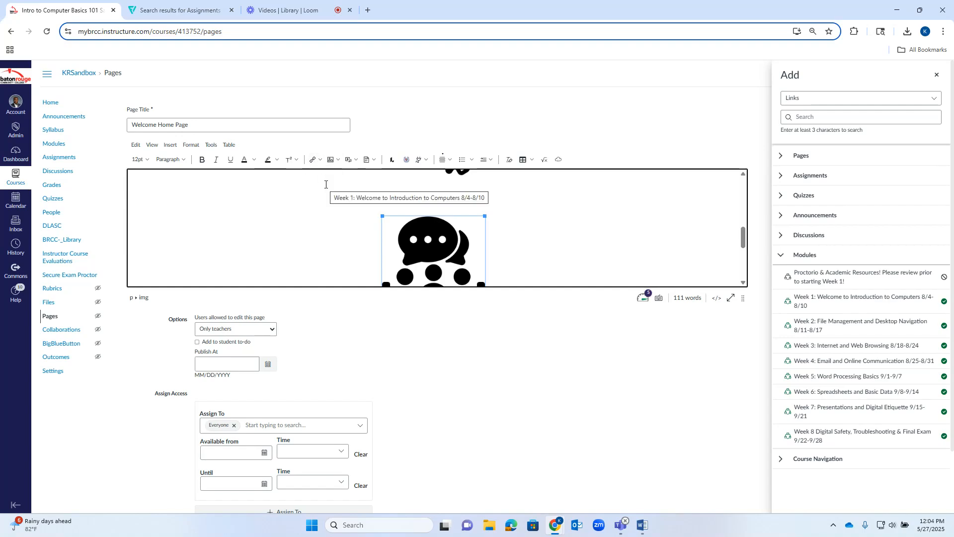
left_click(820, 236)
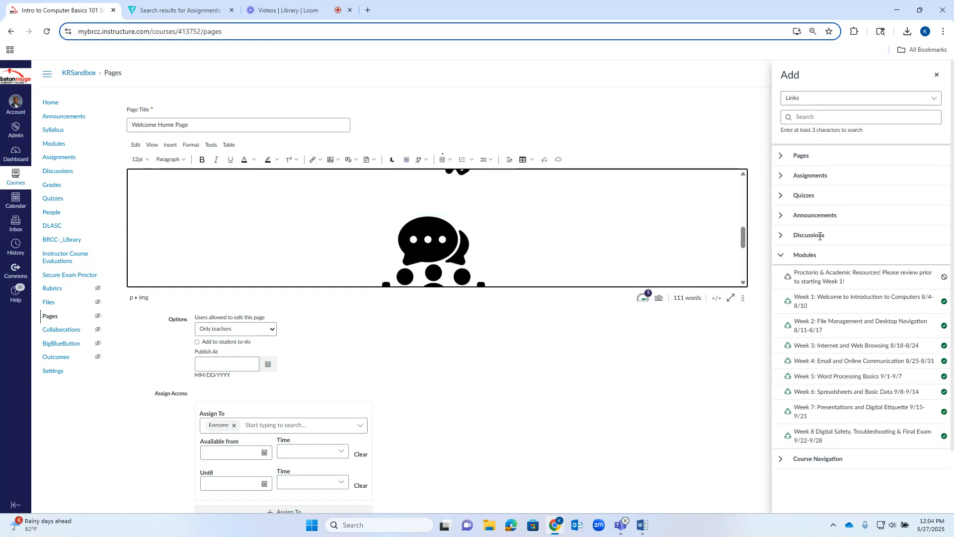
left_click(783, 236)
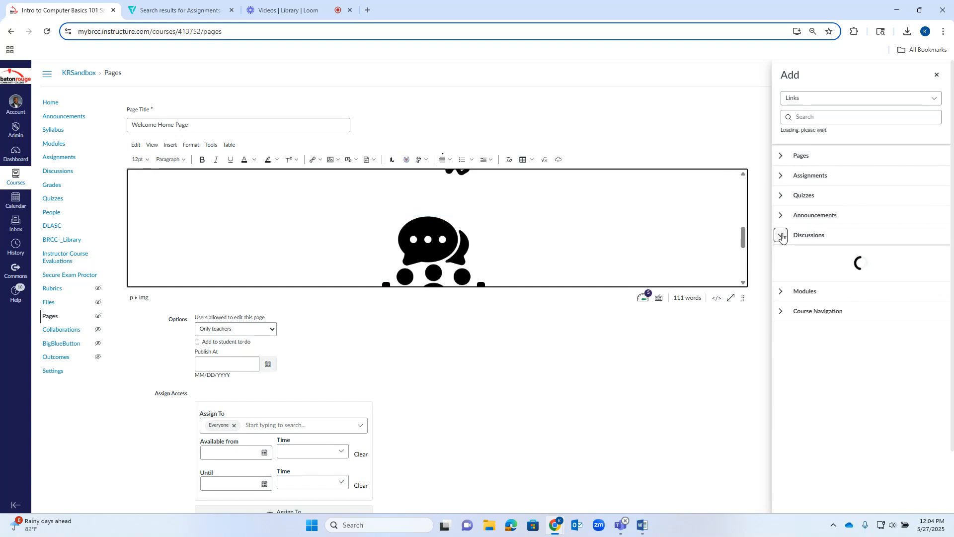
left_click(822, 259)
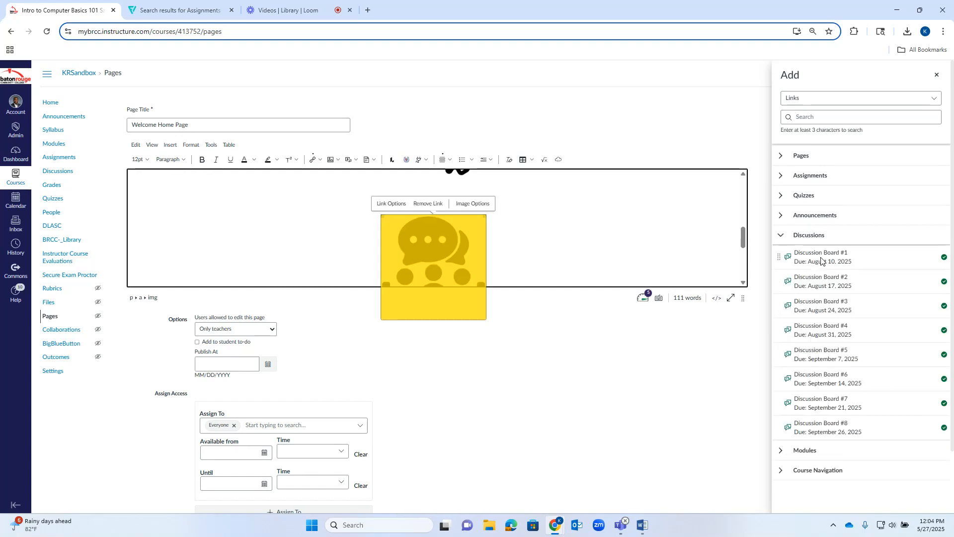
Link the document icon with the checkmark to the course assignment "Week 1 Assignment".
scroll(518, 239, "down", 3)
left_click(433, 215)
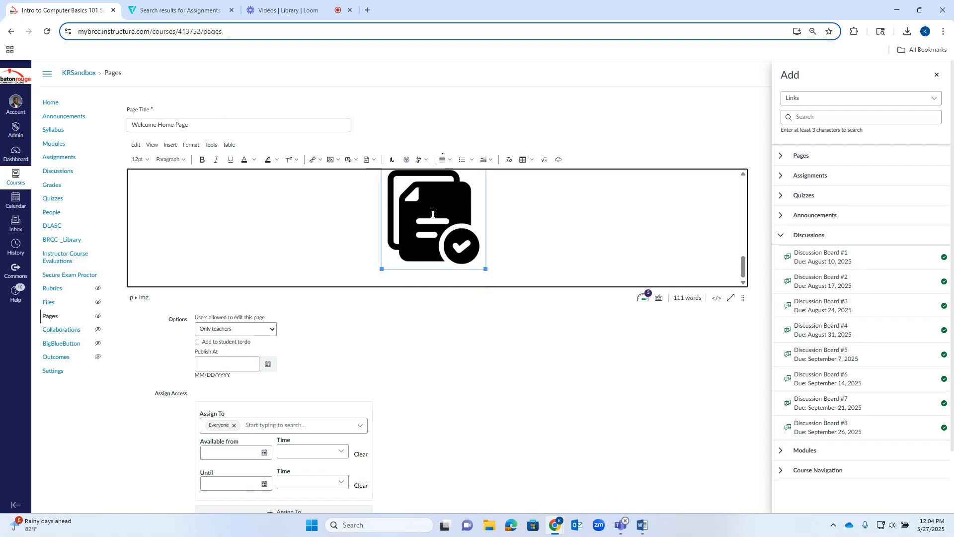
left_click(314, 164)
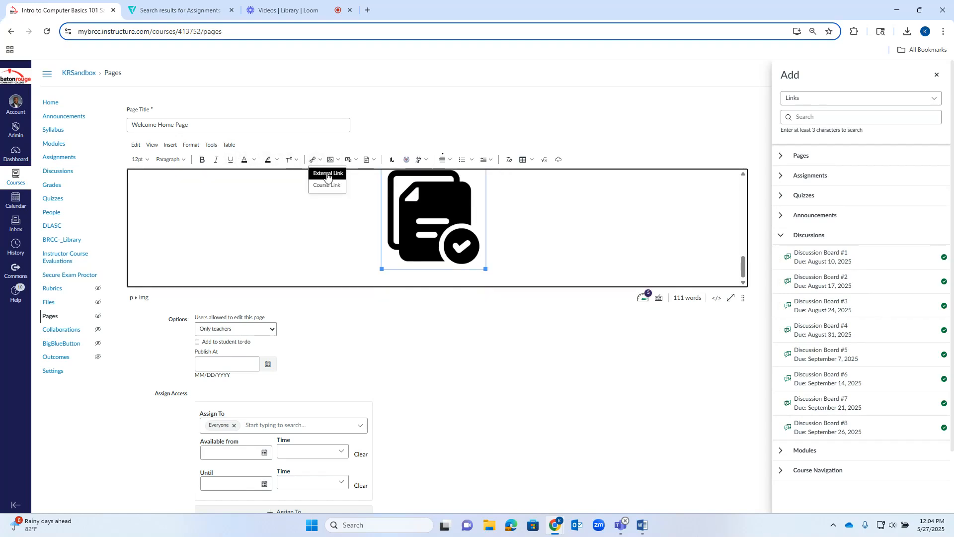
left_click(328, 186)
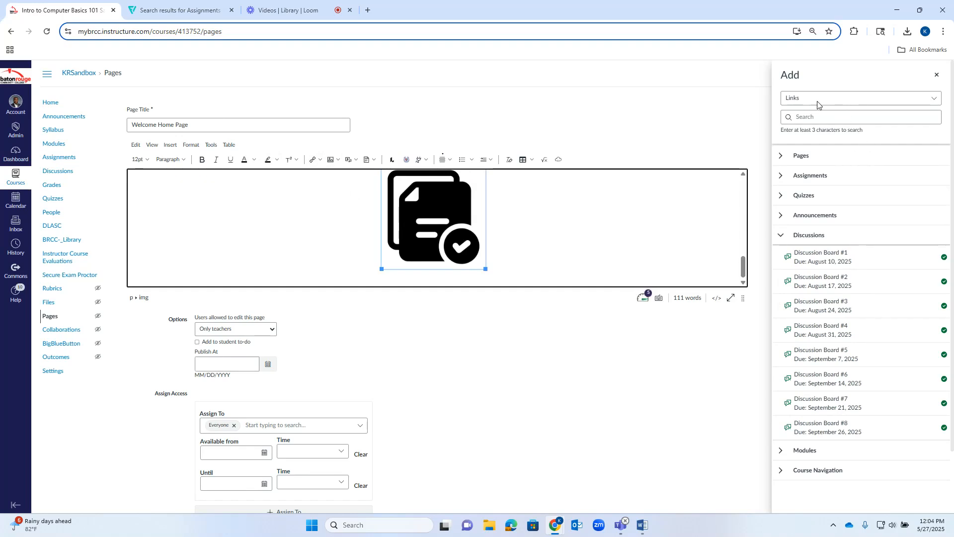
left_click(820, 179)
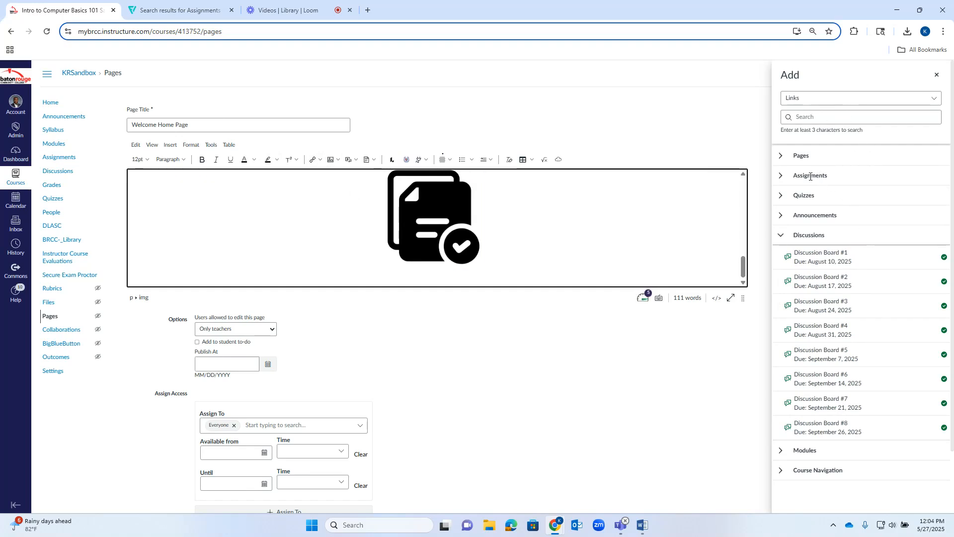
left_click(782, 176)
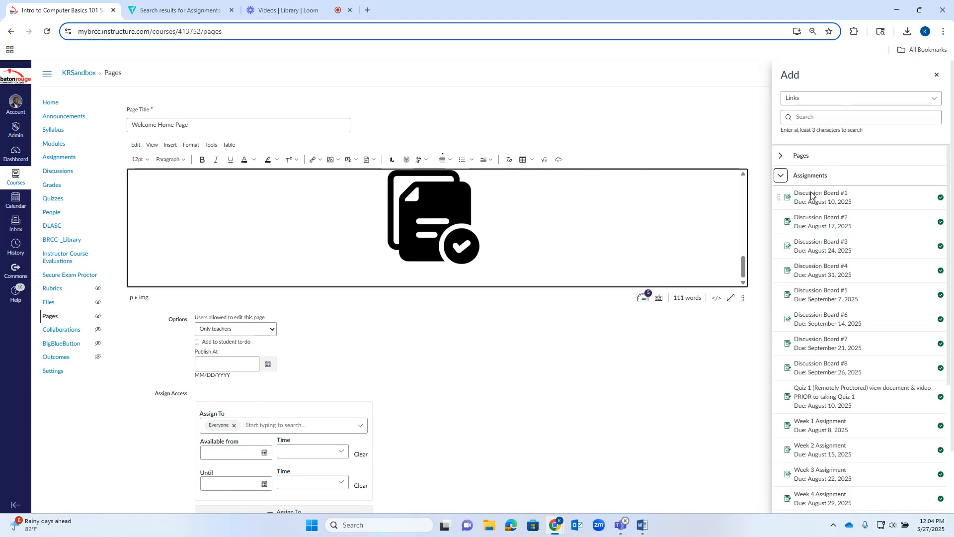
scroll(803, 188, "down", 2)
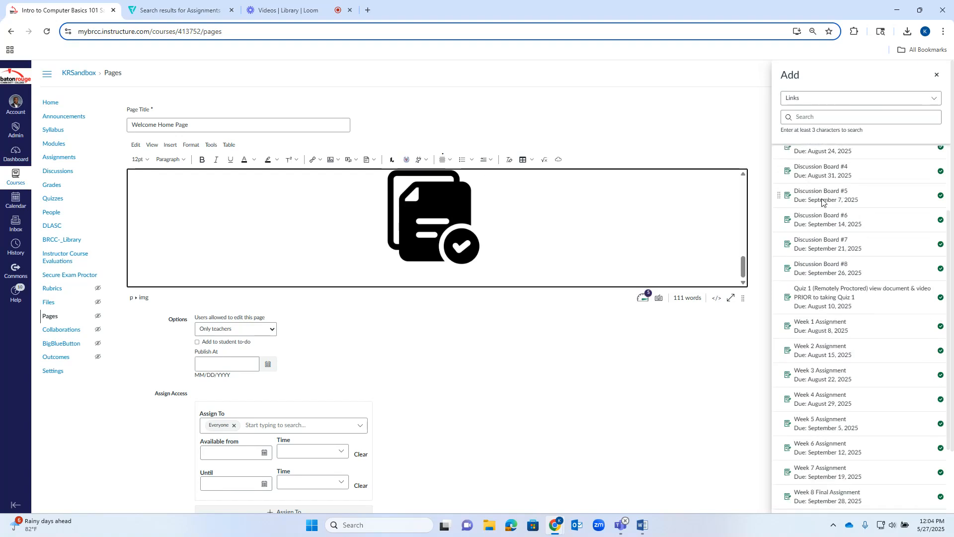
left_click(813, 324)
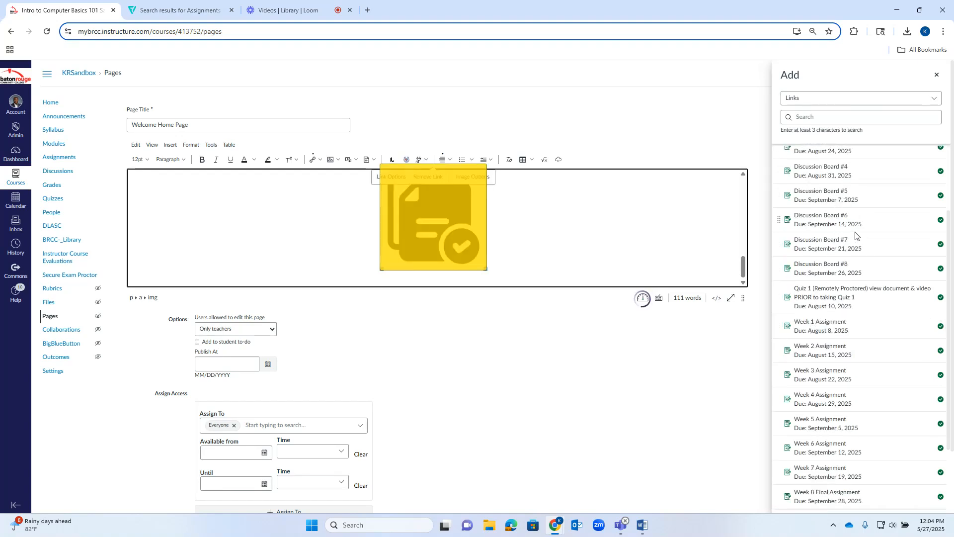
Reduce the empty space between the START image and the meeting icon.
scroll(497, 233, "up", 3)
scroll(493, 232, "up", 3)
scroll(454, 215, "down", 1)
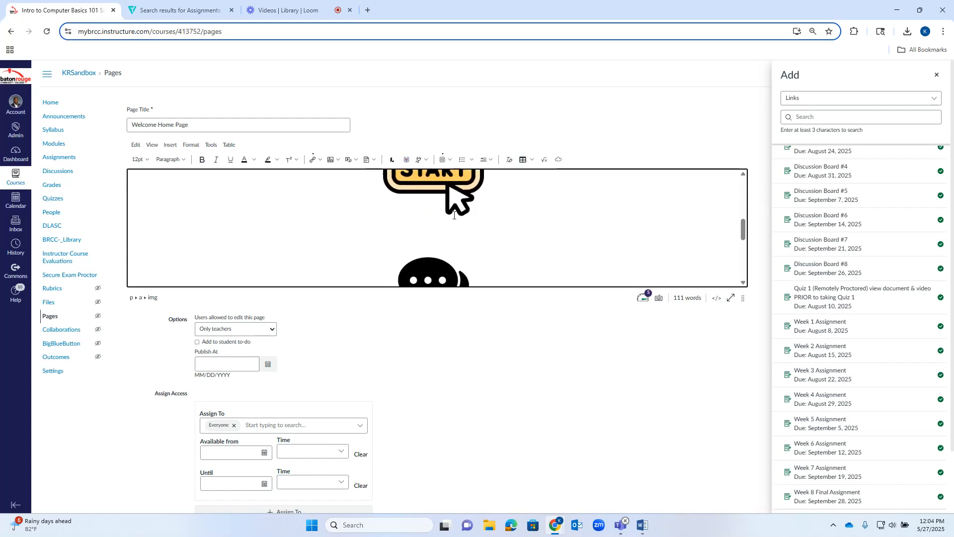
left_click(444, 242)
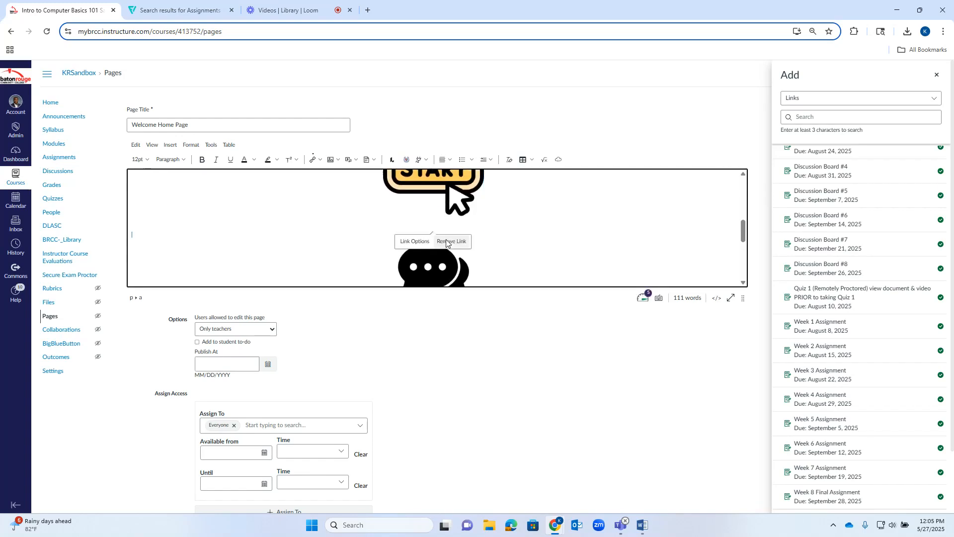
left_click(386, 227)
left_click(505, 243)
scroll(550, 247, "down", 3)
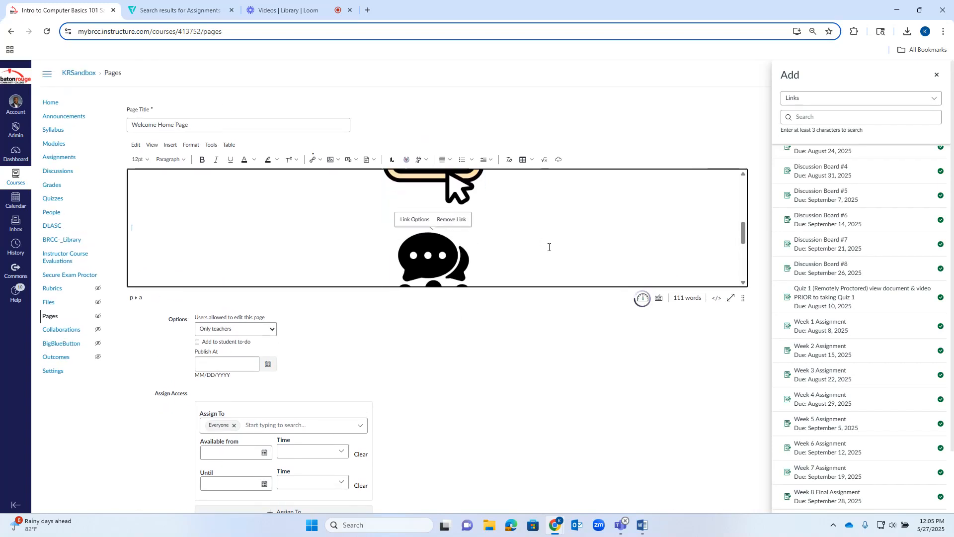
Move the welcome text down below the instructor photo and shrink the photo slightly, keeping its proportions.
scroll(494, 239, "up", 6)
scroll(493, 238, "up", 1)
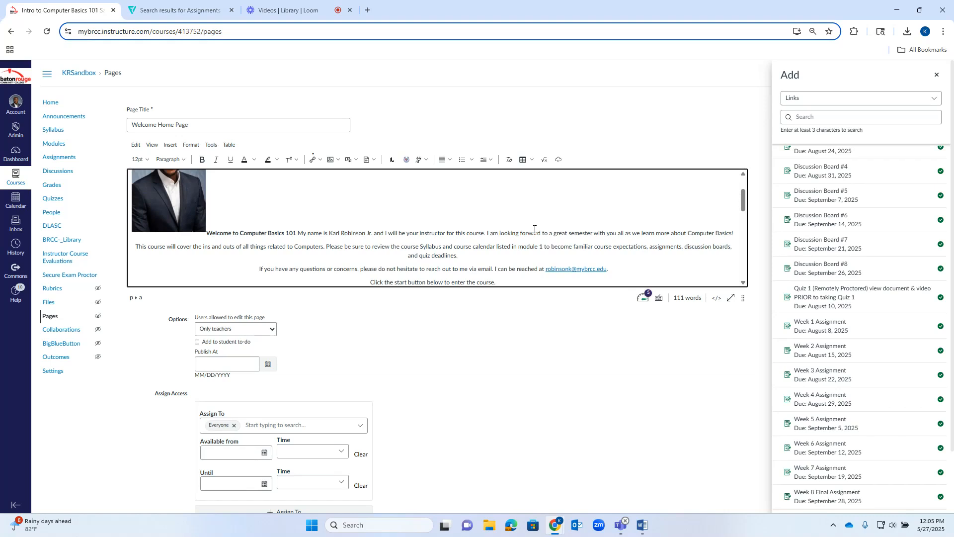
left_click(207, 234)
scroll(234, 248, "up", 1)
scroll(276, 252, "up", 2)
scroll(179, 211, "up", 1)
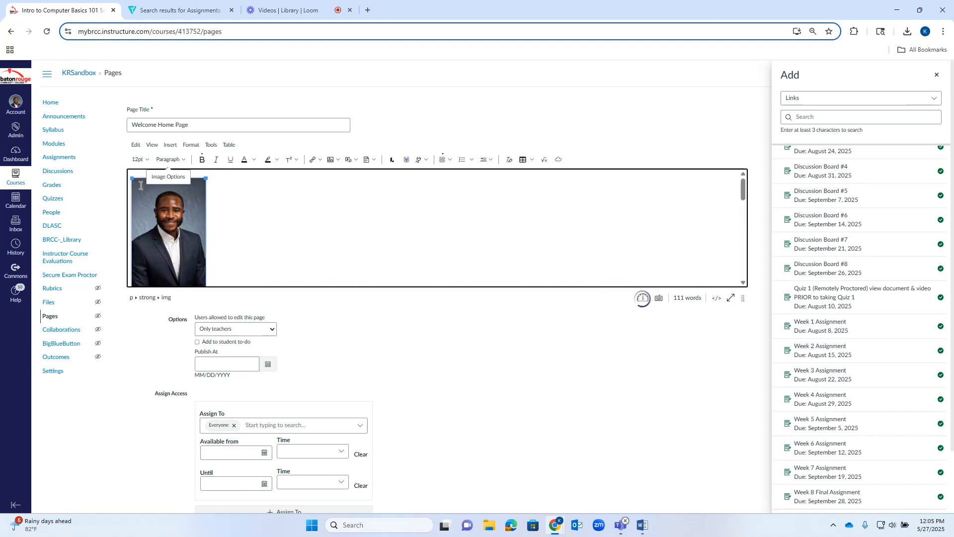
left_click_drag(141, 187, 151, 203)
Save the Welcome Home Page without publishing it and look over the layout of the saved page.
scroll(558, 211, "down", 10)
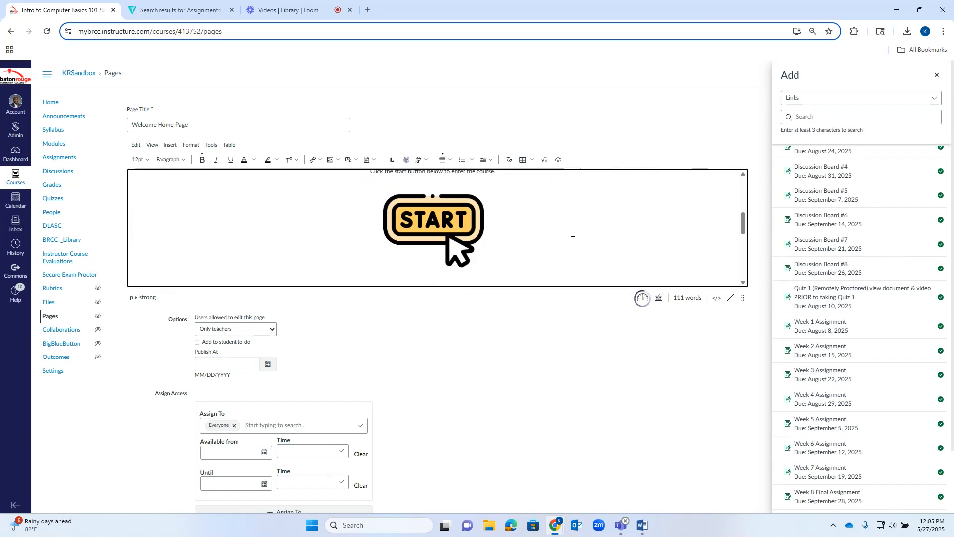
scroll(502, 194, "up", 10)
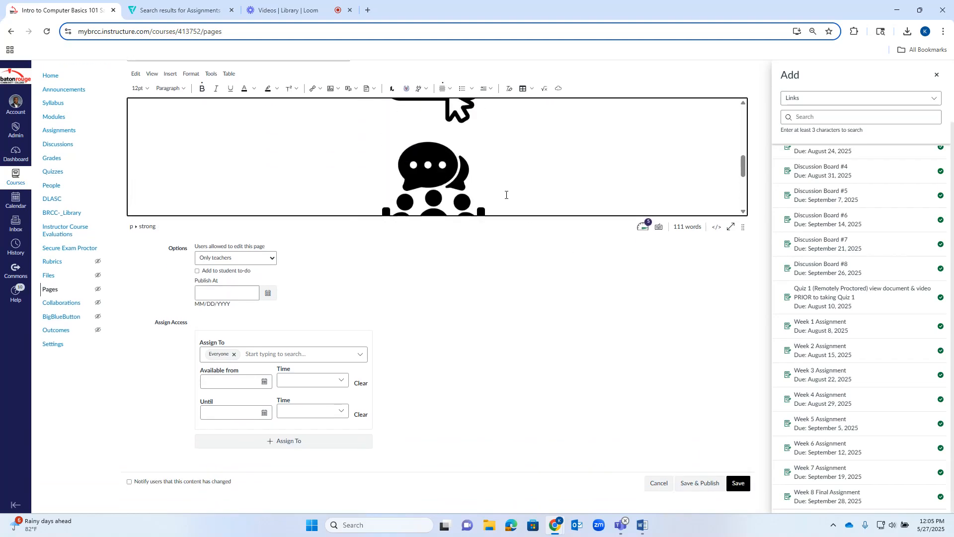
scroll(523, 202, "up", 3)
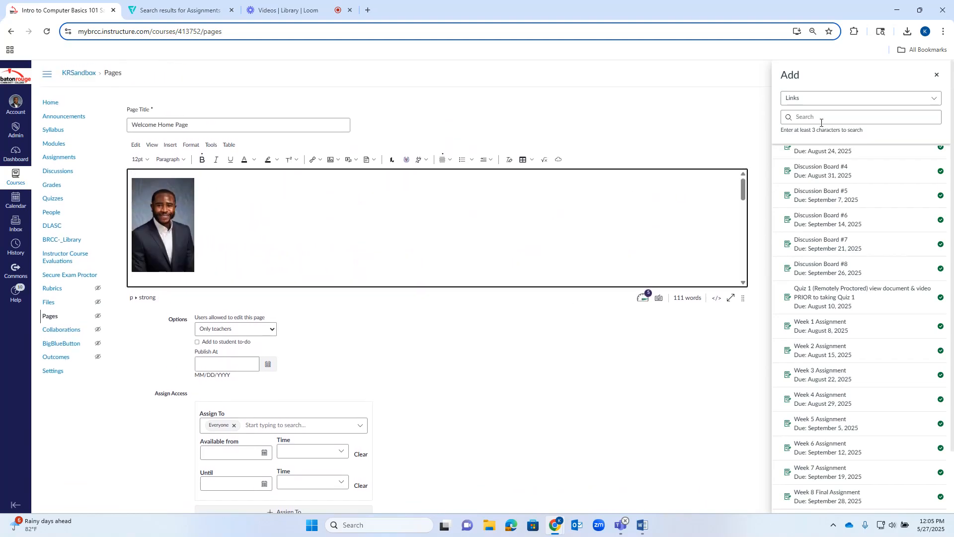
left_click(937, 74)
scroll(575, 186, "down", 5)
scroll(732, 404, "down", 2)
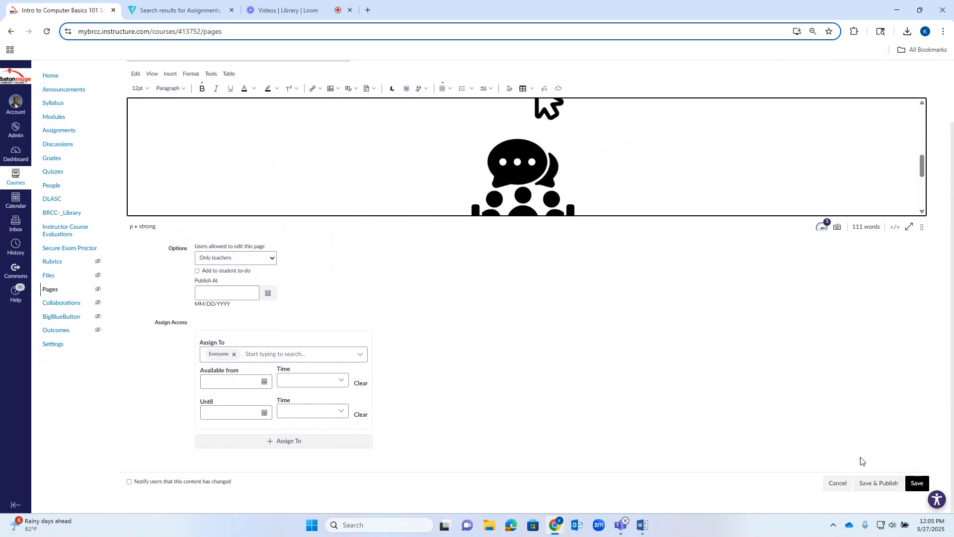
left_click(915, 484)
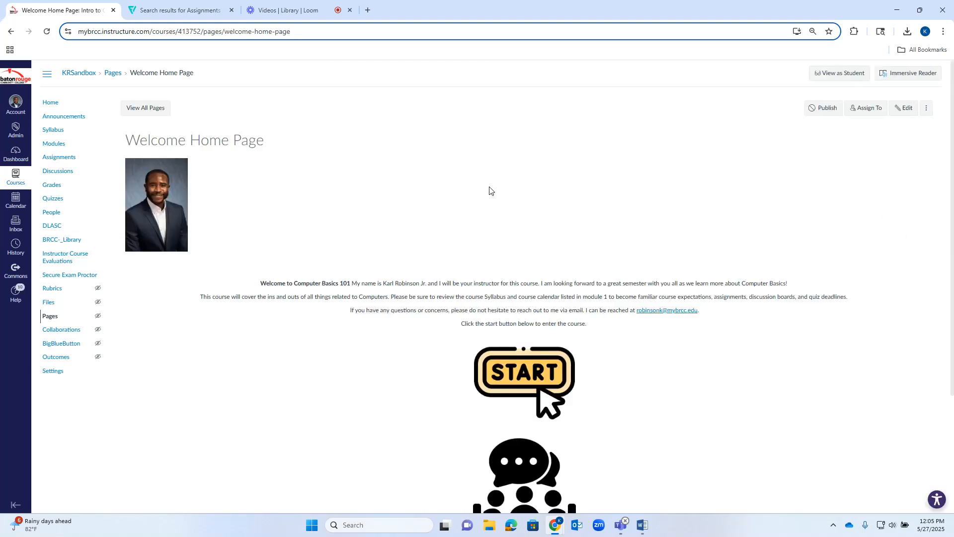
scroll(481, 185, "down", 2)
scroll(445, 183, "up", 1)
scroll(442, 183, "down", 2)
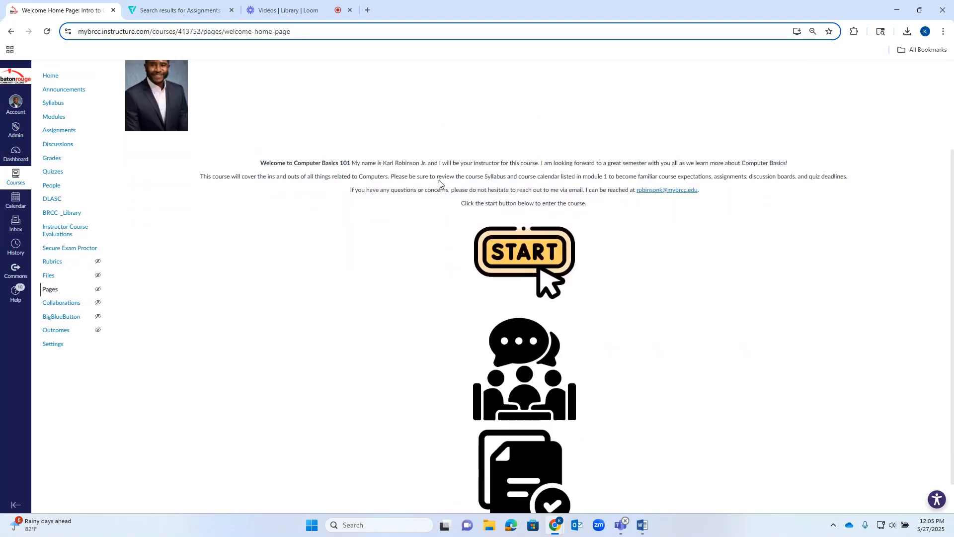
scroll(620, 296, "up", 3)
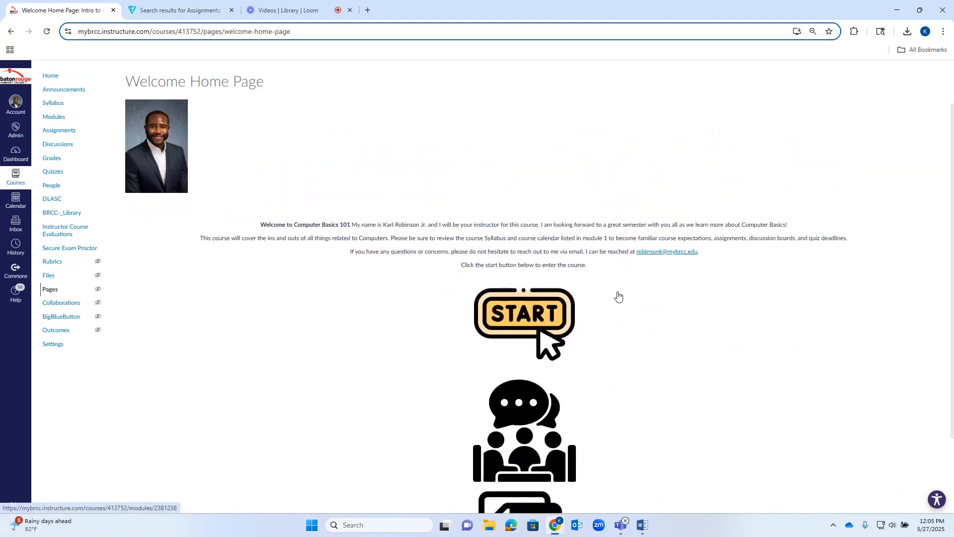
scroll(639, 297, "up", 1)
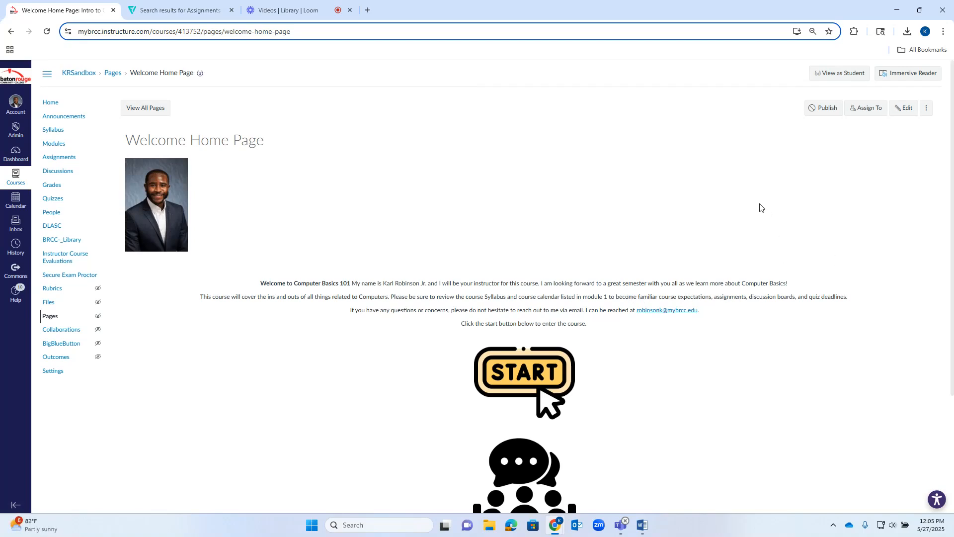
Publish Welcome Home Page from the list of all course pages and set it as the front page.
left_click(164, 110)
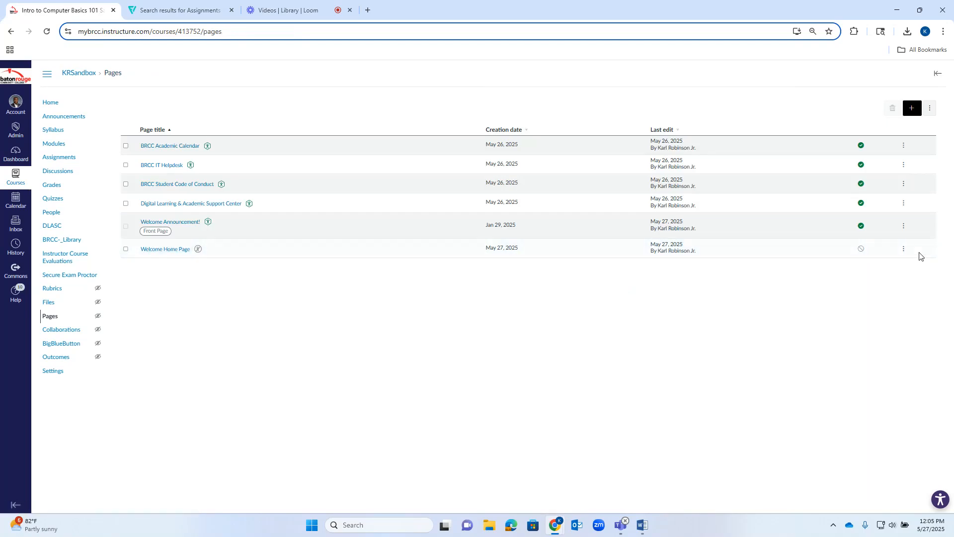
left_click(904, 249)
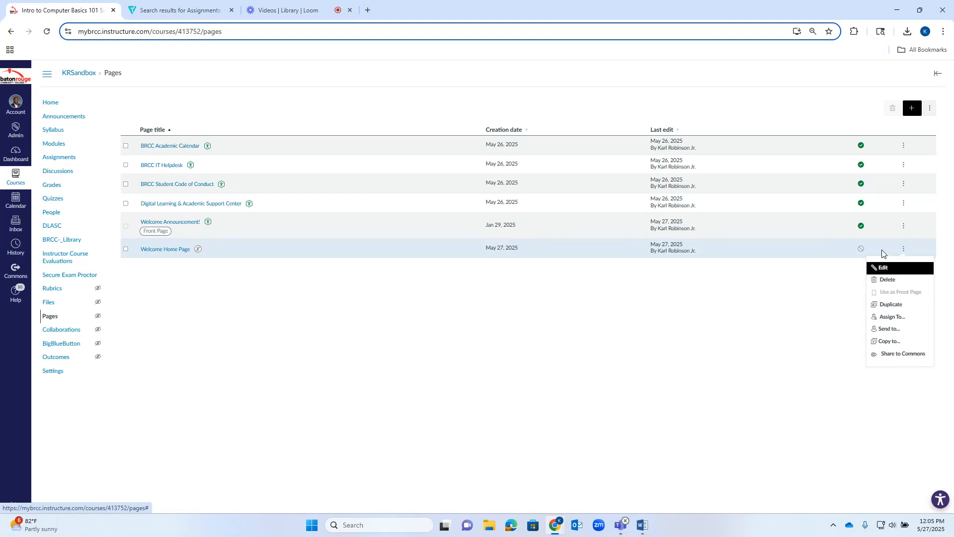
left_click(861, 249)
left_click(904, 250)
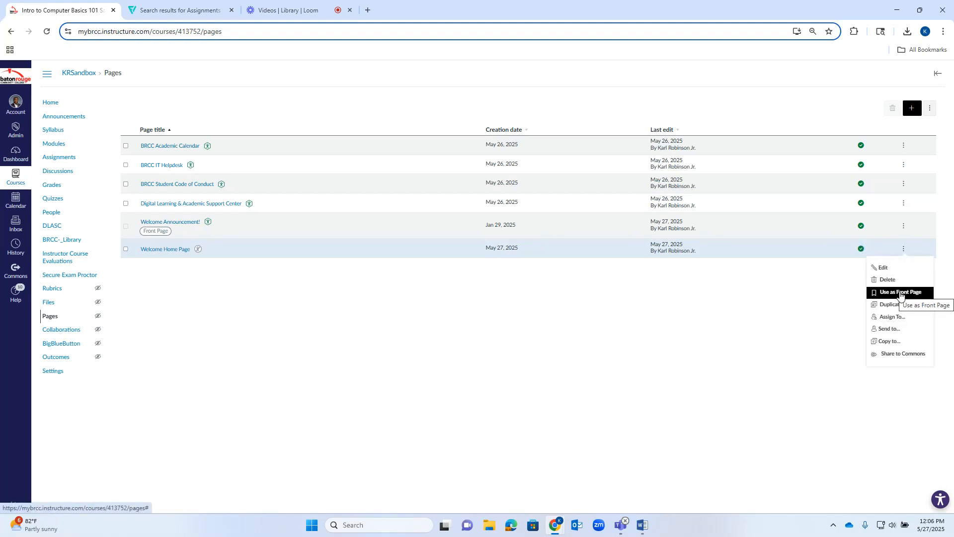
left_click(901, 293)
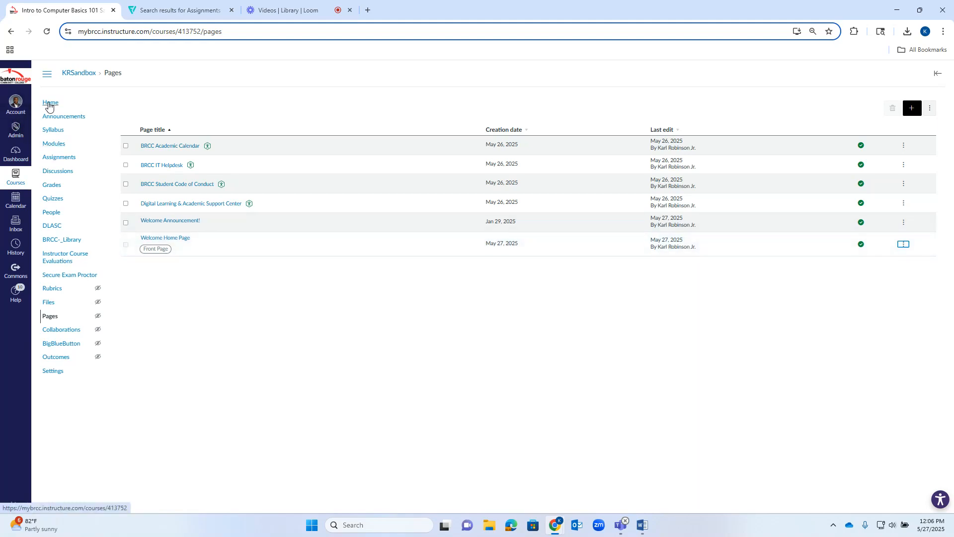
Open the course home page and check its layout as a student sees it.
left_click(49, 104)
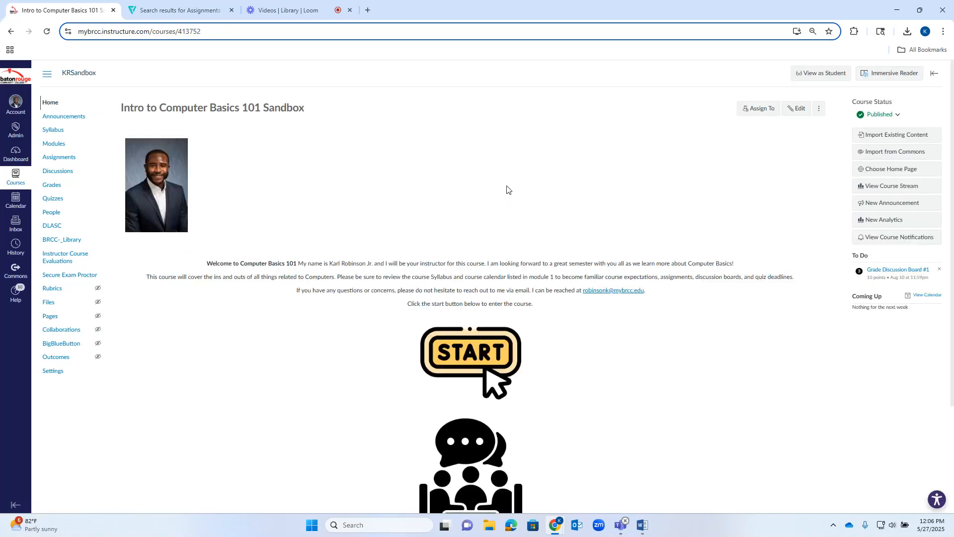
scroll(505, 192, "down", 3)
scroll(564, 287, "up", 3)
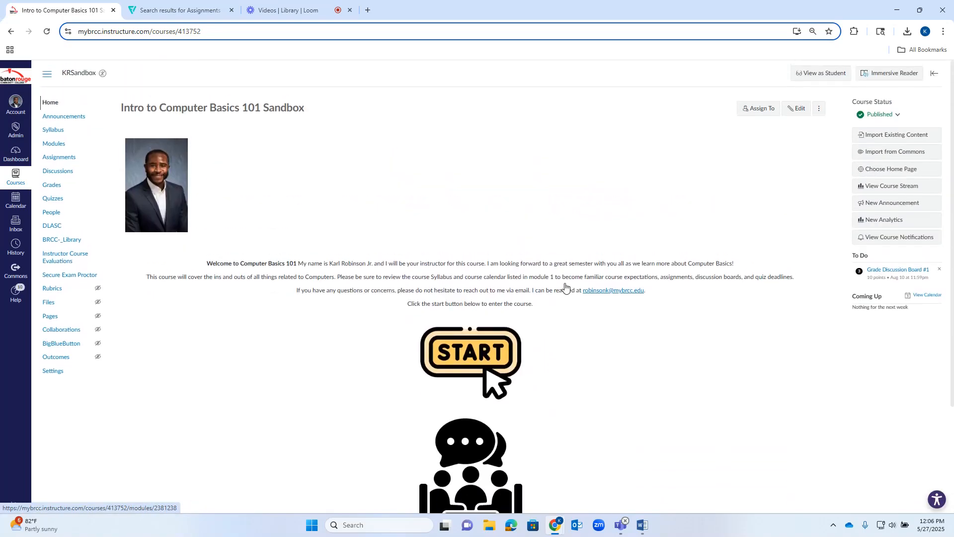
left_click(810, 78)
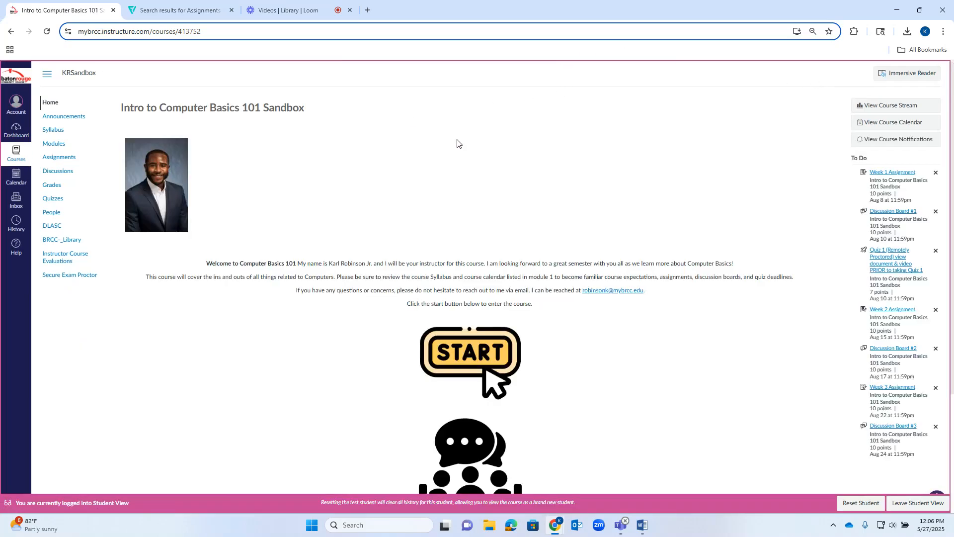
scroll(515, 299, "down", 3)
scroll(520, 319, "up", 3)
Test the links on the START image, meeting icon and document icon, returning to the course home page after each.
left_click(478, 351)
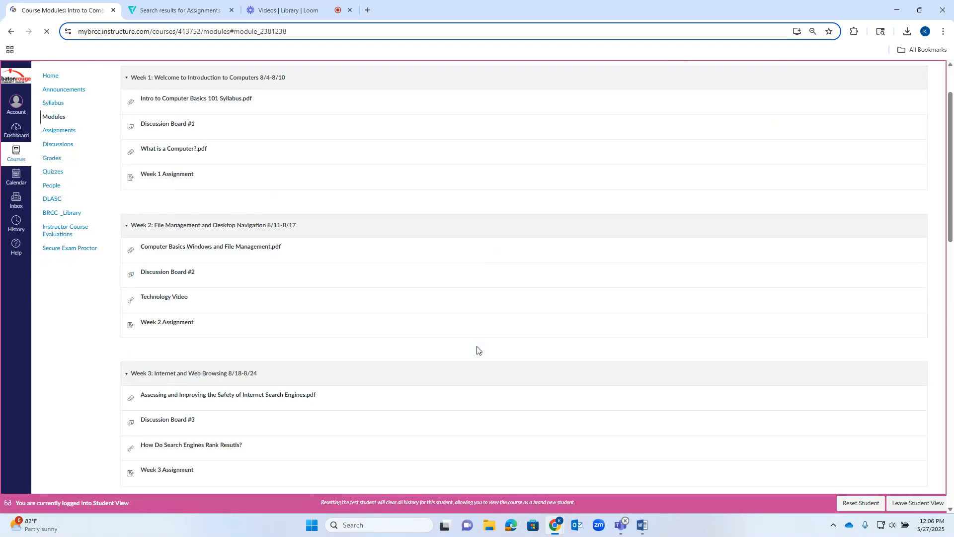
left_click(11, 33)
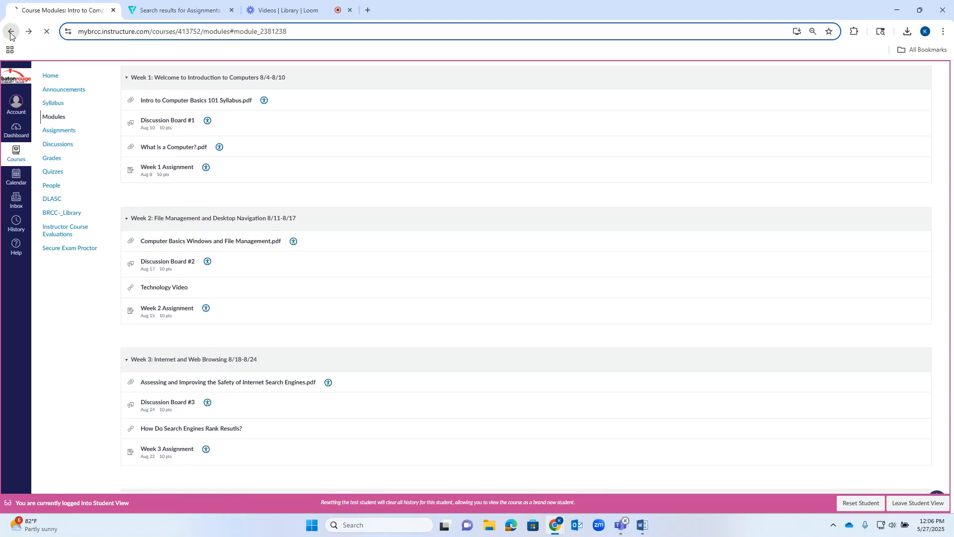
scroll(556, 259, "down", 3)
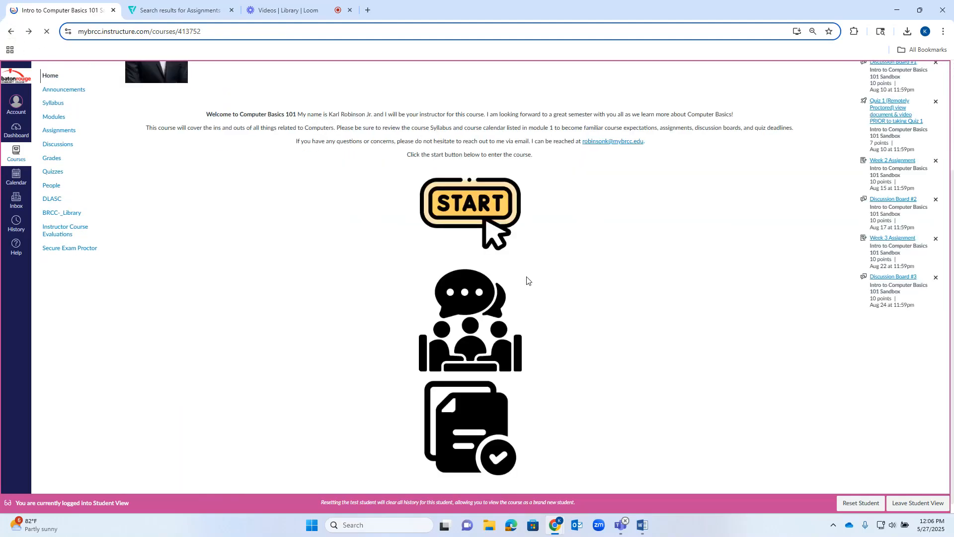
left_click(471, 326)
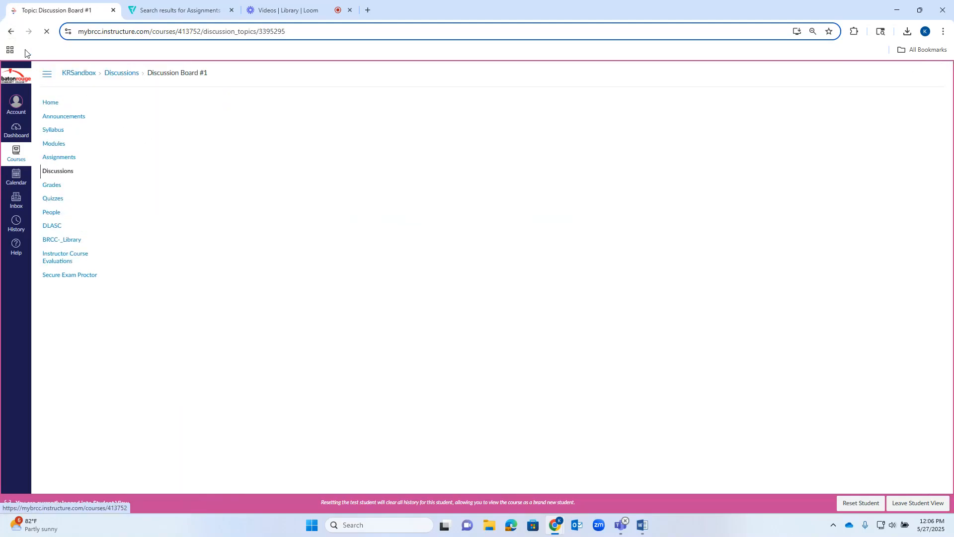
left_click(10, 33)
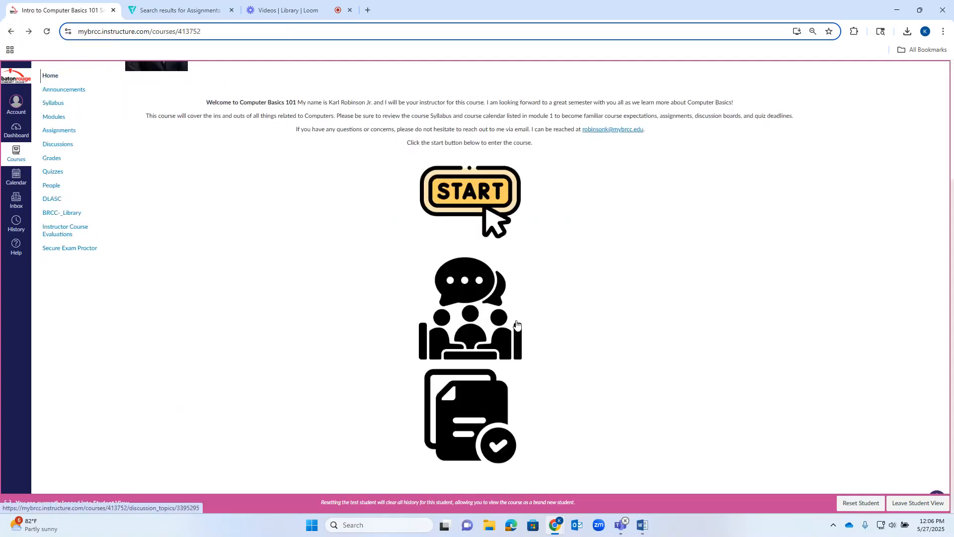
left_click(455, 384)
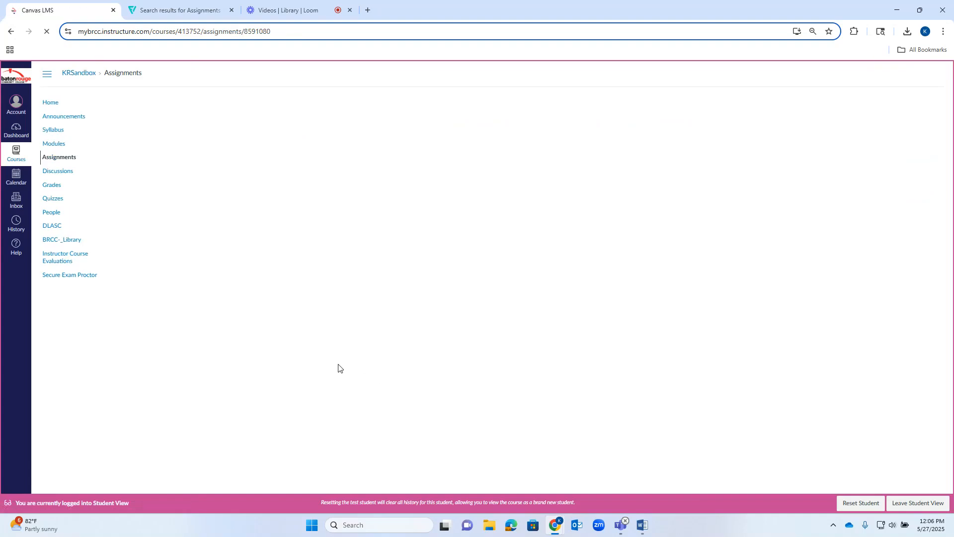
left_click(11, 32)
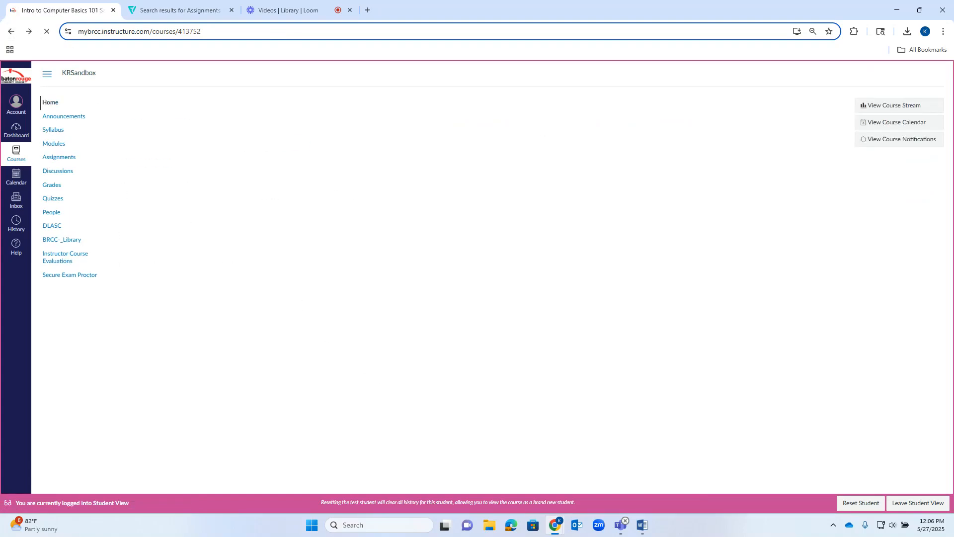